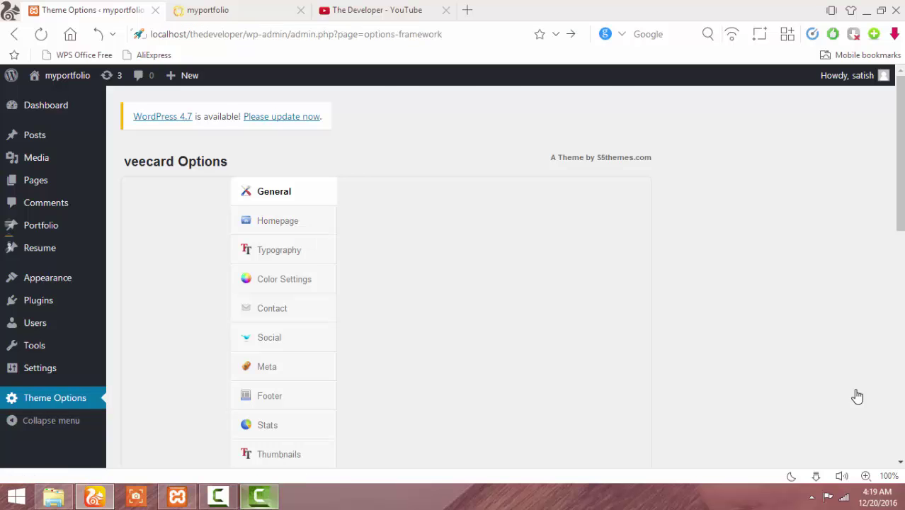
# Check the live portfolio homepage, then return to the veecard Theme Options page.
pyautogui.hotkey('ctrl', 'Tab')
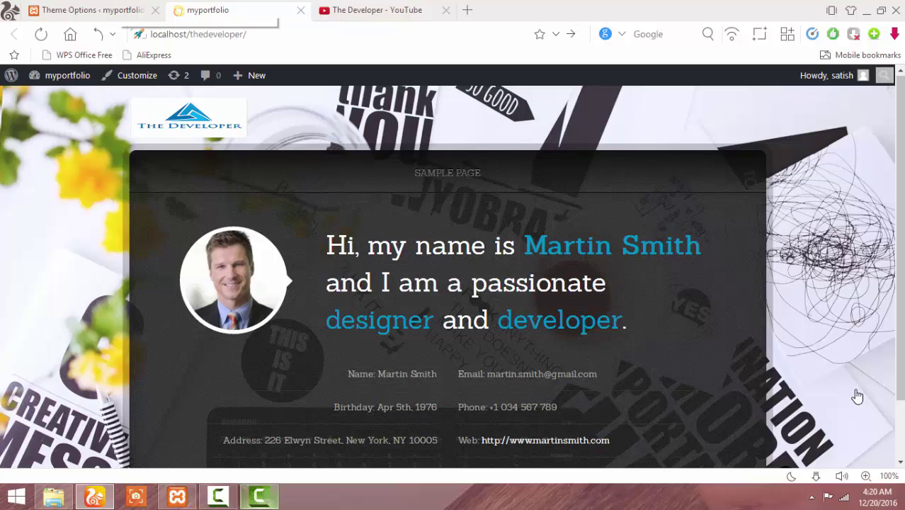
pyautogui.hotkey('ctrl', 'shift', 'Tab')
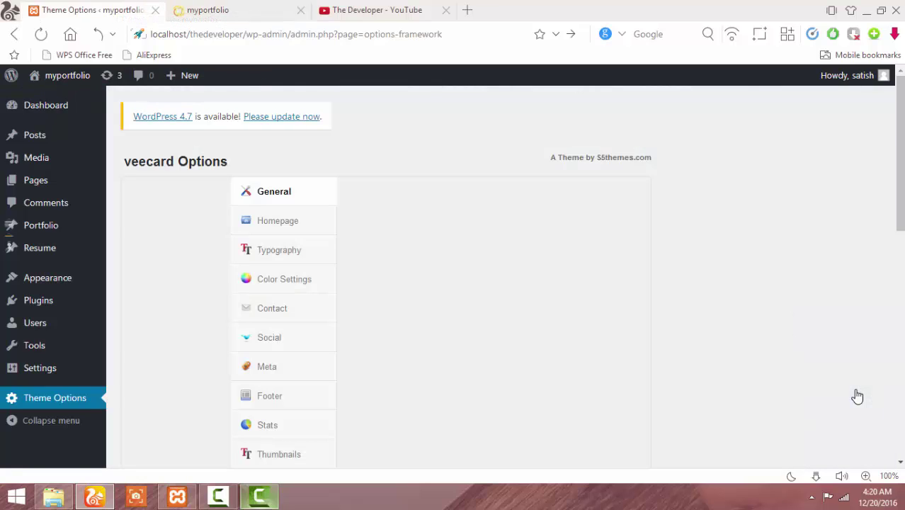
pyautogui.press('Tab')
pyautogui.press('Tab')
pyautogui.press('Tab')
pyautogui.press('Tab')
pyautogui.press('Tab')
pyautogui.press('Tab')
pyautogui.press('Tab')
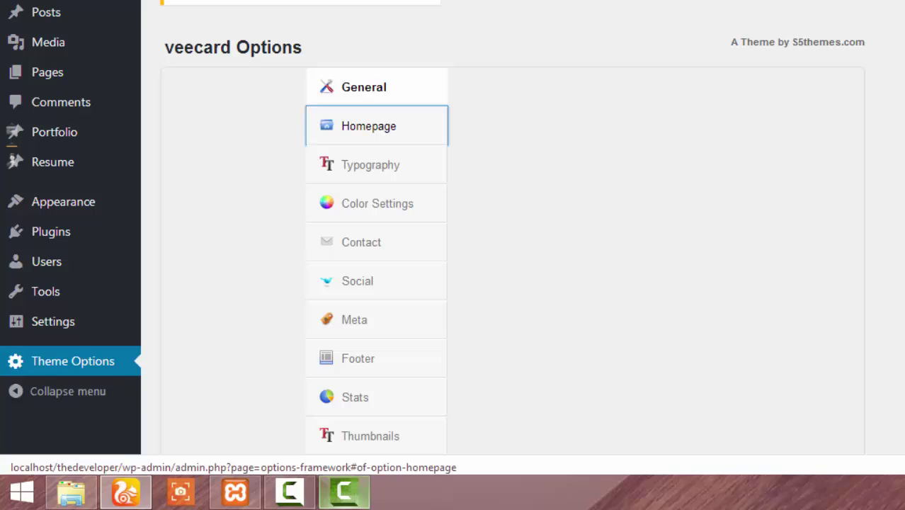
# In the Homepage section, put the owner's name in Homepage Name and the Short Bio text.
pyautogui.press('Return')
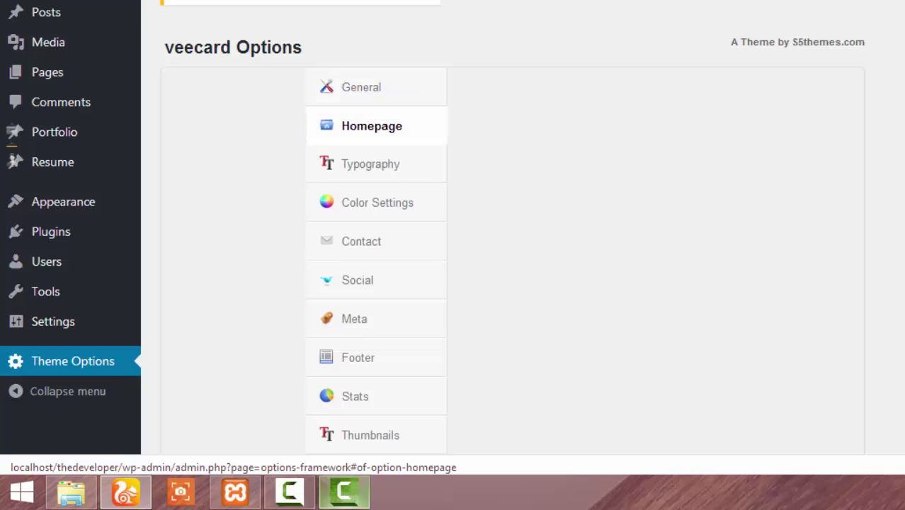
pyautogui.scroll(-5, 857, 397)
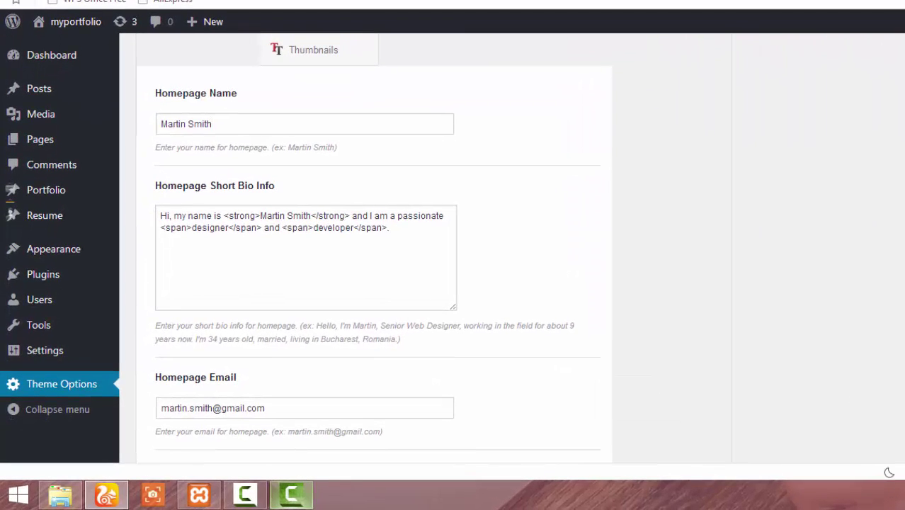
pyautogui.hotkey('ctrl', 'a')
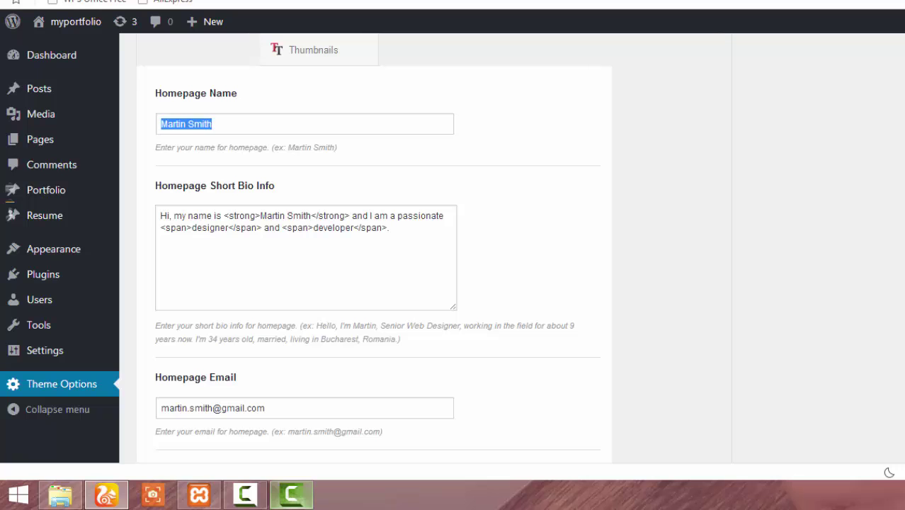
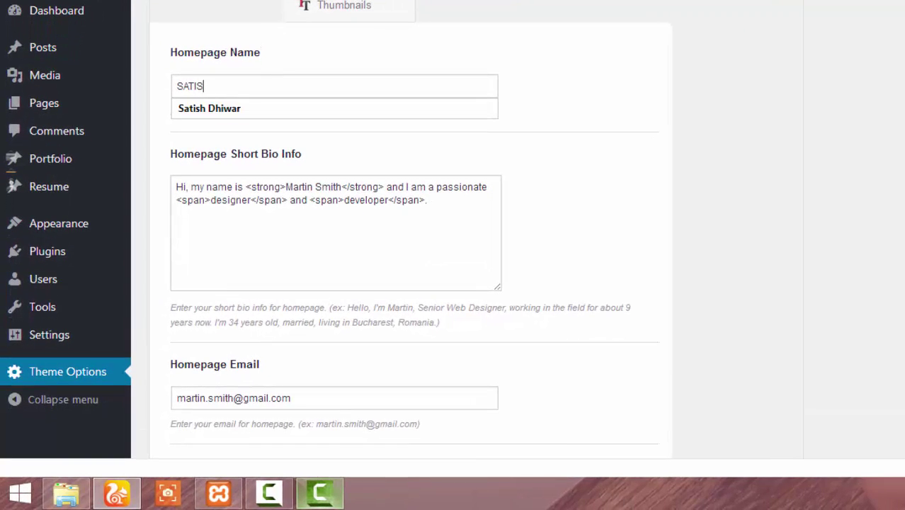
pyautogui.press('Escape')
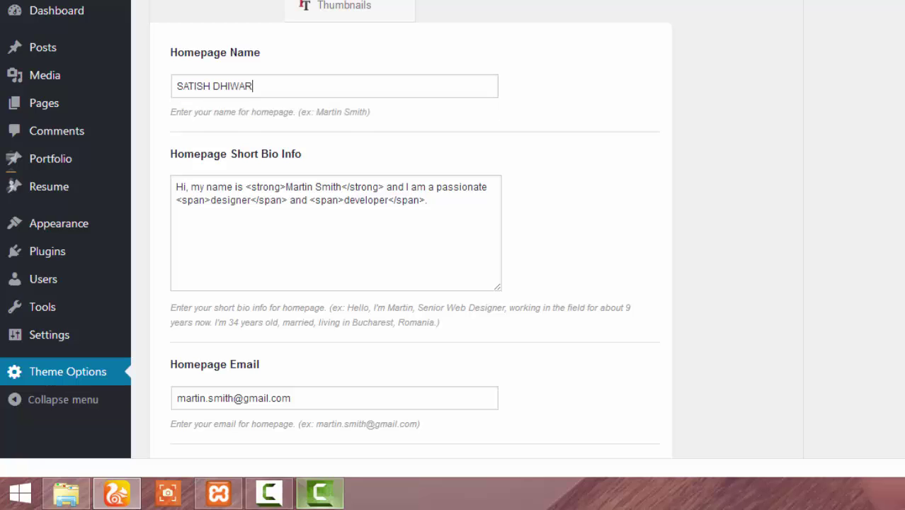
pyautogui.moveTo(285, 187); pyautogui.dragTo(341, 187)
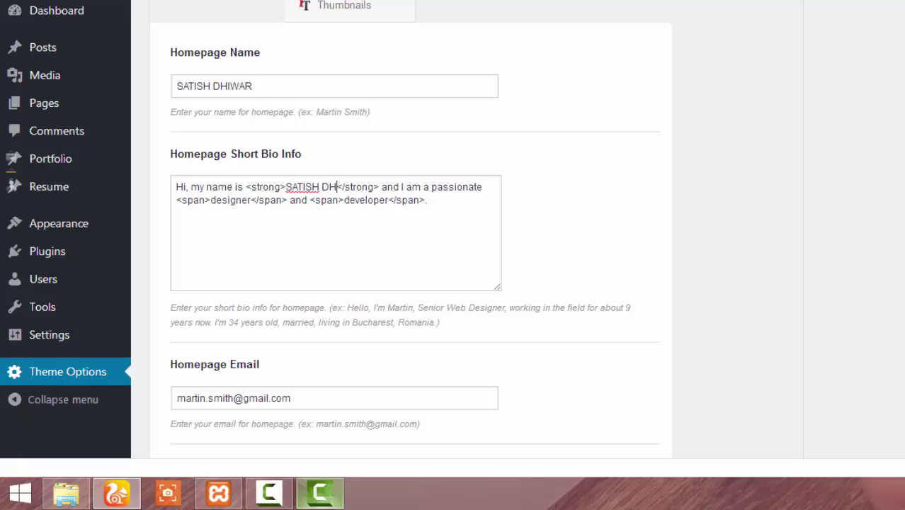
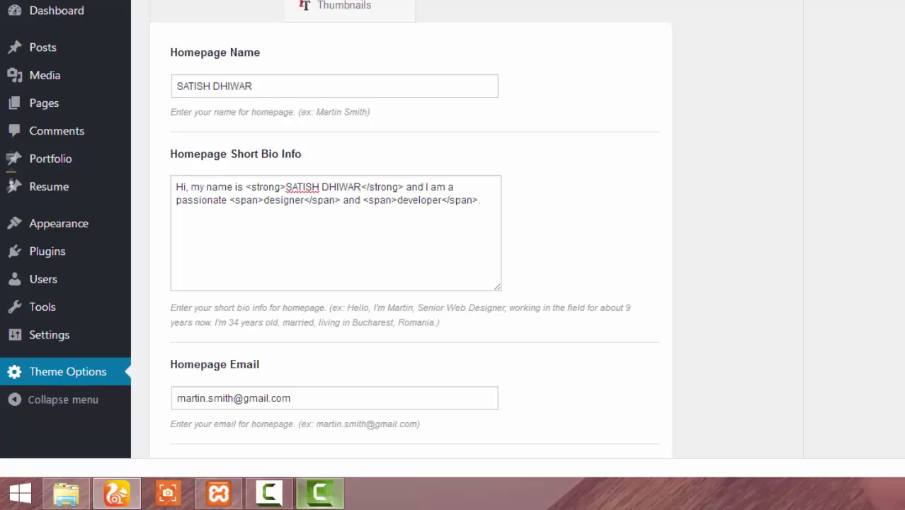
pyautogui.scroll(-1, 410, 227)
pyautogui.scroll(-1, 414, 226)
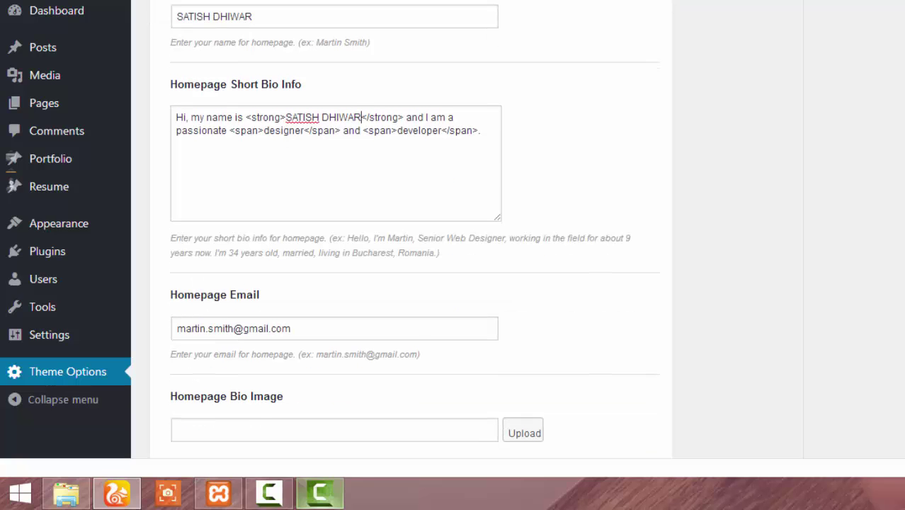
# Change the start of the Homepage Email address to info.
pyautogui.click(232, 327)
pyautogui.press('BackSpace')
pyautogui.press('BackSpace')
pyautogui.press('BackSpace')
pyautogui.press('BackSpace')
pyautogui.press('BackSpace')
pyautogui.press('BackSpace')
pyautogui.write('INFO')
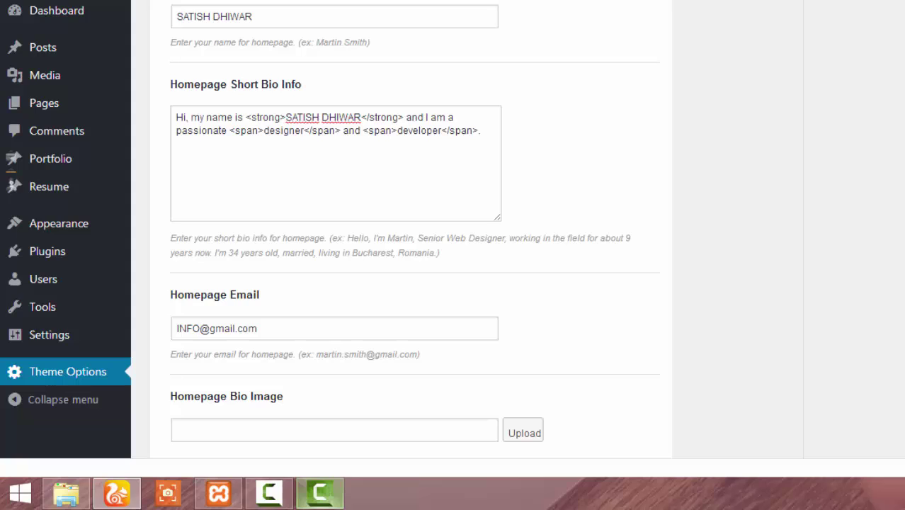
pyautogui.press('BackSpace')
pyautogui.press('BackSpace')
pyautogui.press('BackSpace')
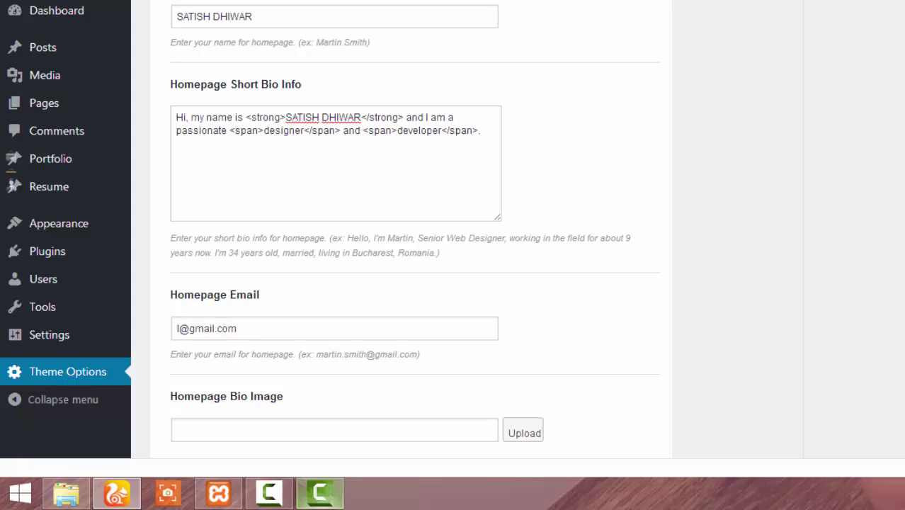
pyautogui.press('BackSpace')
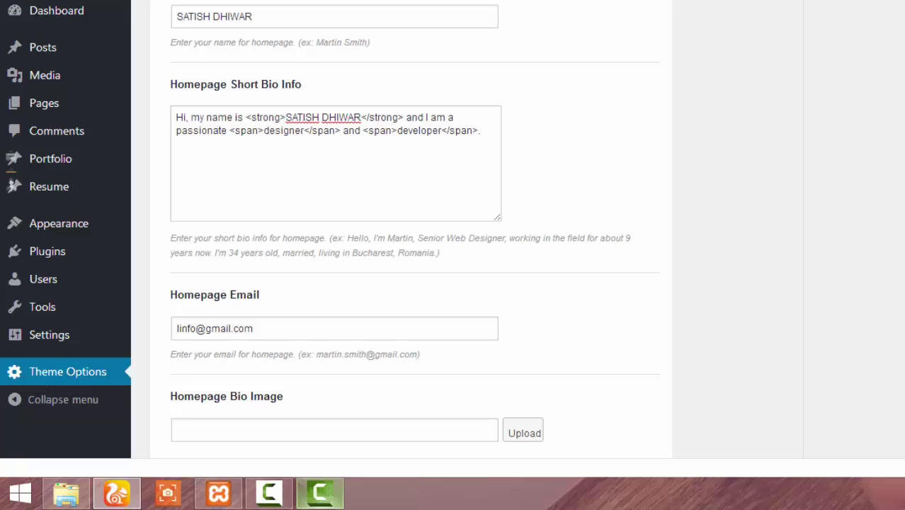
# Replace the email's gmail domain with the thedeveloper domain, correcting its spelling.
pyautogui.press('Right')
pyautogui.press('Right')
pyautogui.press('Right')
pyautogui.press('Right')
pyautogui.press('Right')
pyautogui.press('Right')
pyautogui.press('BackSpace')
pyautogui.press('BackSpace')
pyautogui.press('BackSpace')
pyautogui.press('BackSpace')
pyautogui.press('BackSpace')
pyautogui.press('BackSpace')
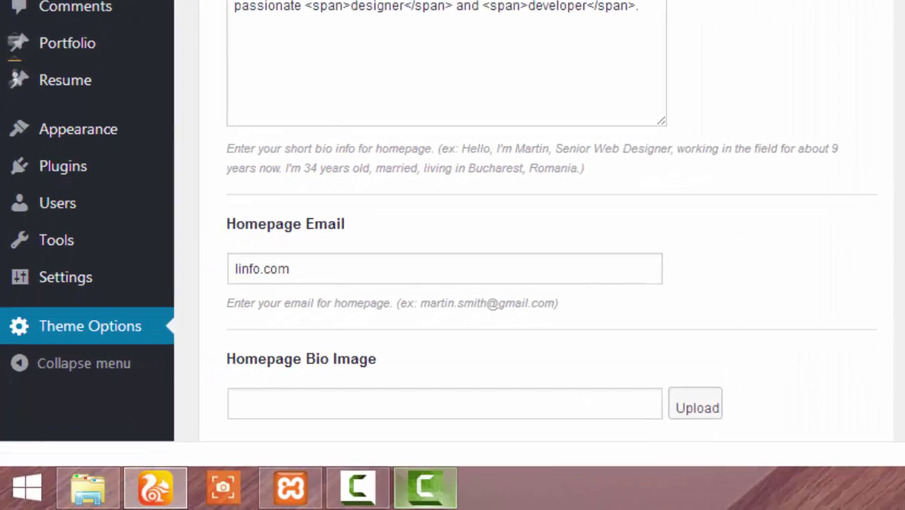
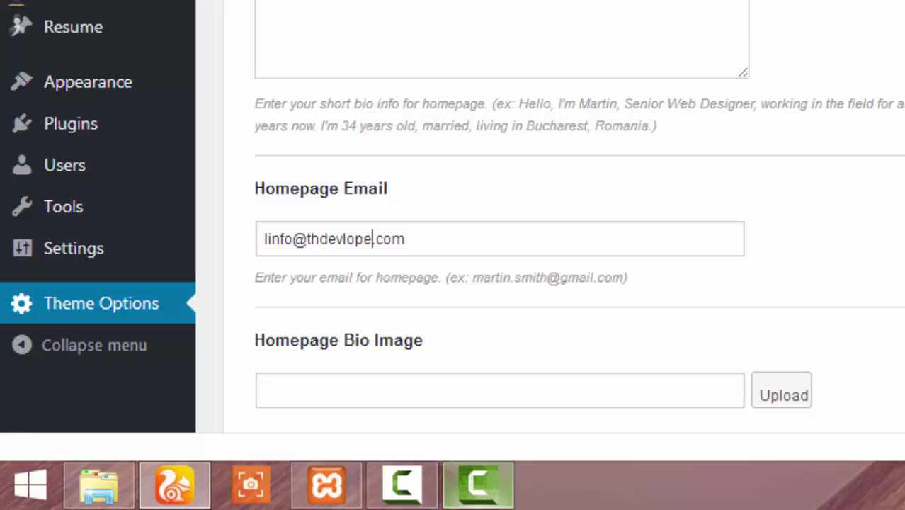
pyautogui.press('Left')
pyautogui.press('Left')
pyautogui.press('Left')
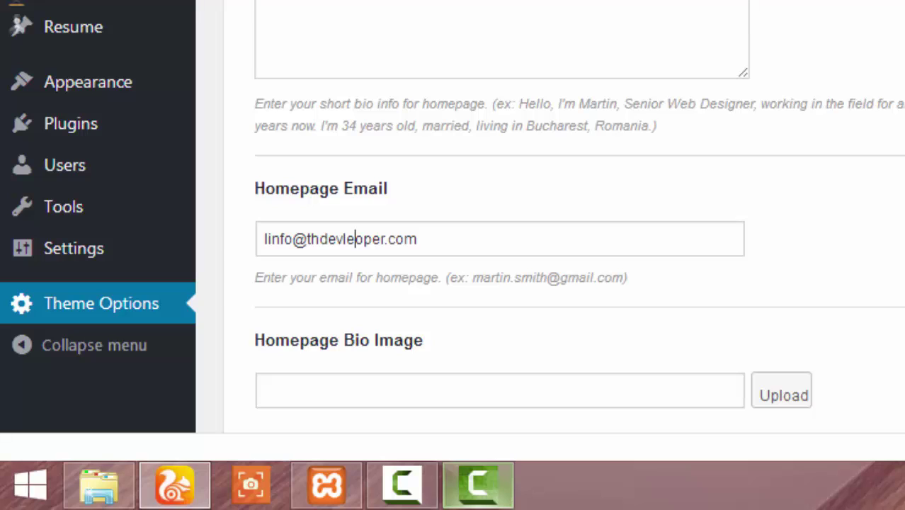
pyautogui.press('BackSpace')
pyautogui.press('BackSpace')
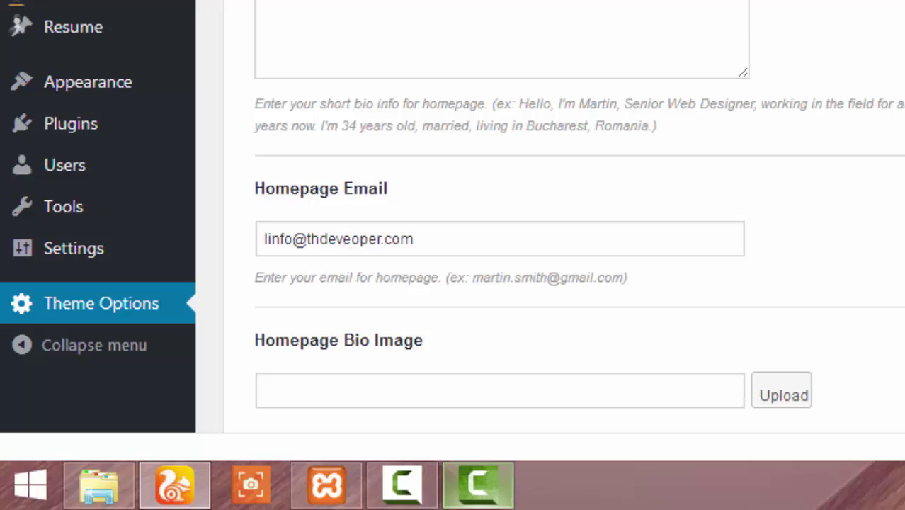
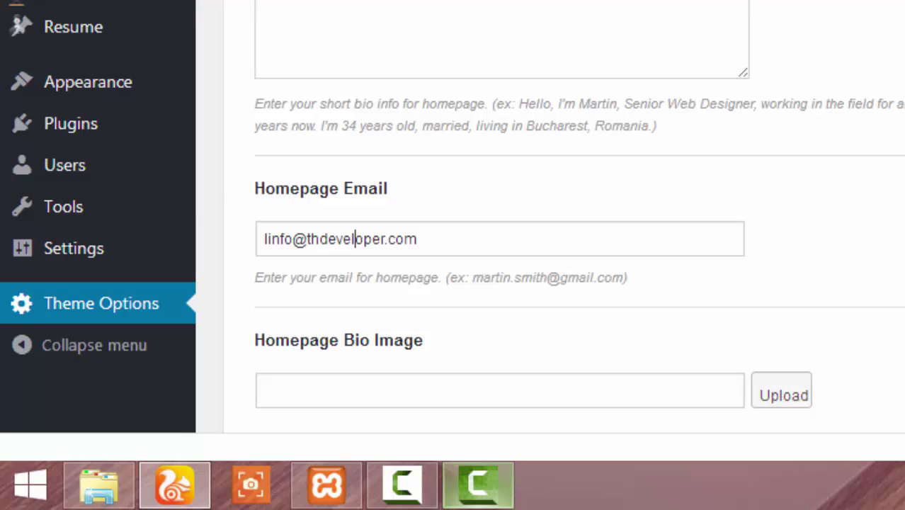
# Upload a photo from the all files docs folder on drive D as the homepage bio image.
pyautogui.scroll(-5, 578, 221)
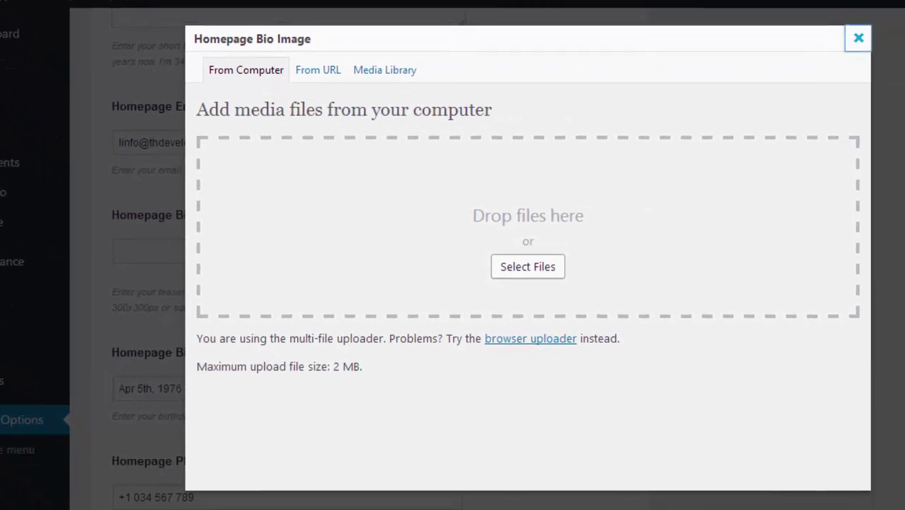
pyautogui.click(506, 247)
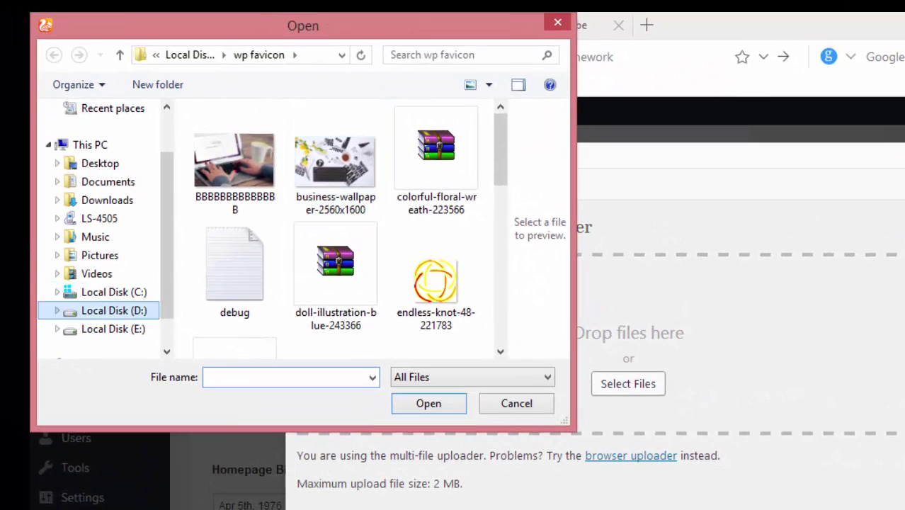
pyautogui.click(114, 310)
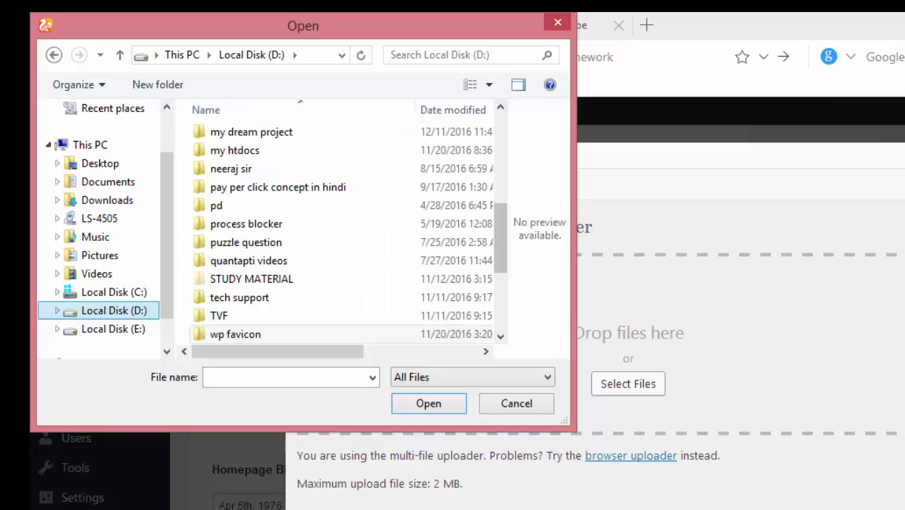
pyautogui.scroll(2, 339, 154)
pyautogui.scroll(2, 340, 153)
pyautogui.scroll(1, 339, 154)
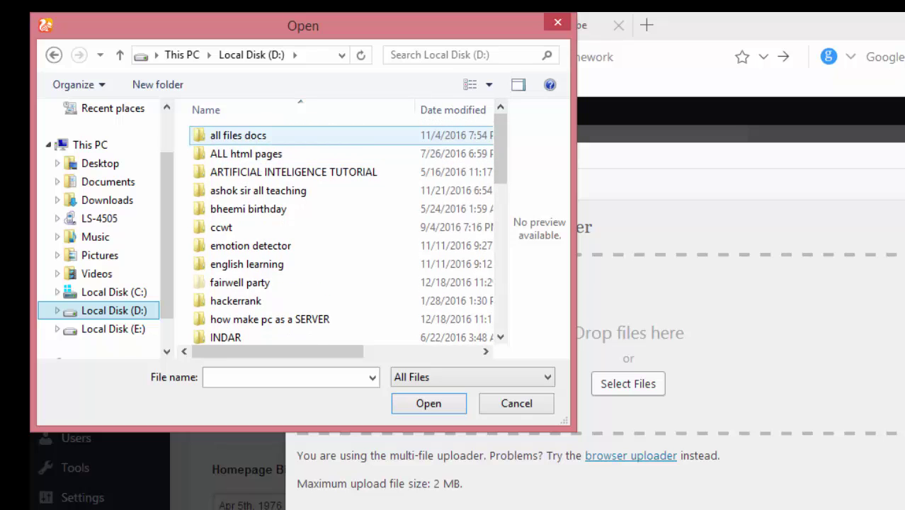
pyautogui.doubleClick(333, 135)
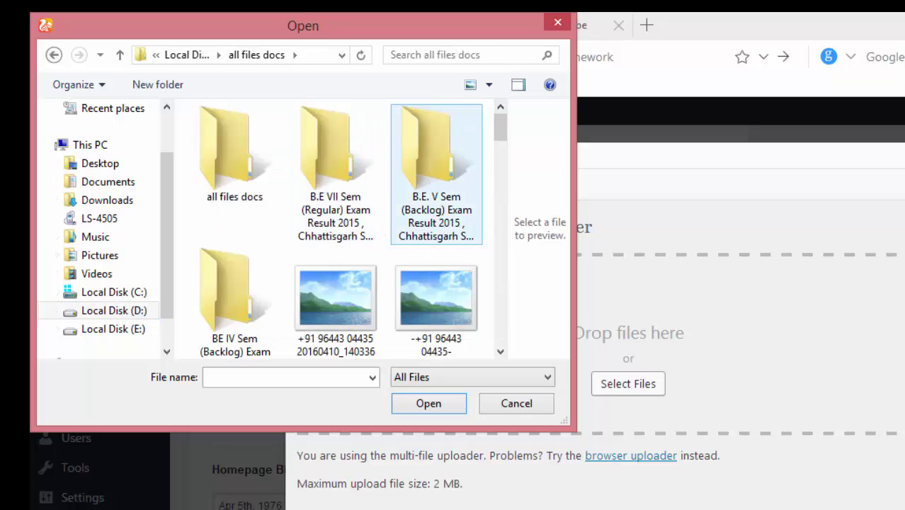
pyautogui.scroll(-2, 436, 177)
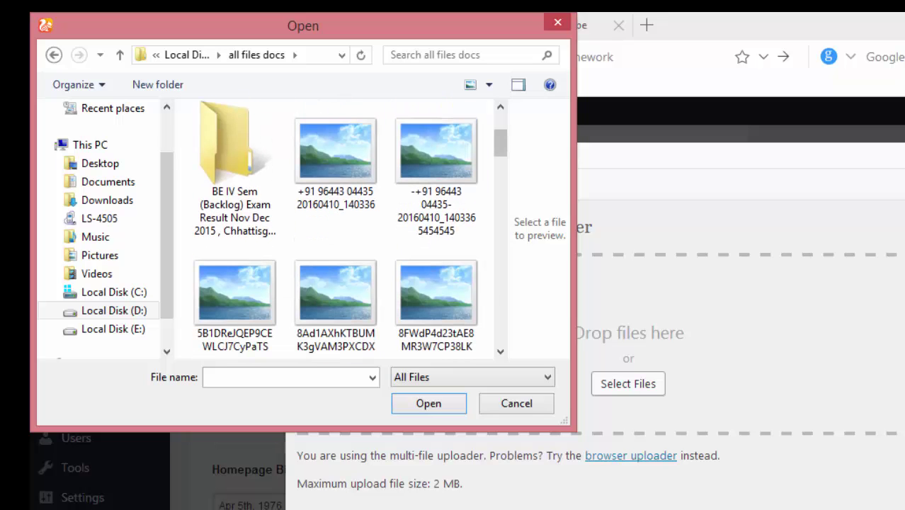
pyautogui.doubleClick(436, 163)
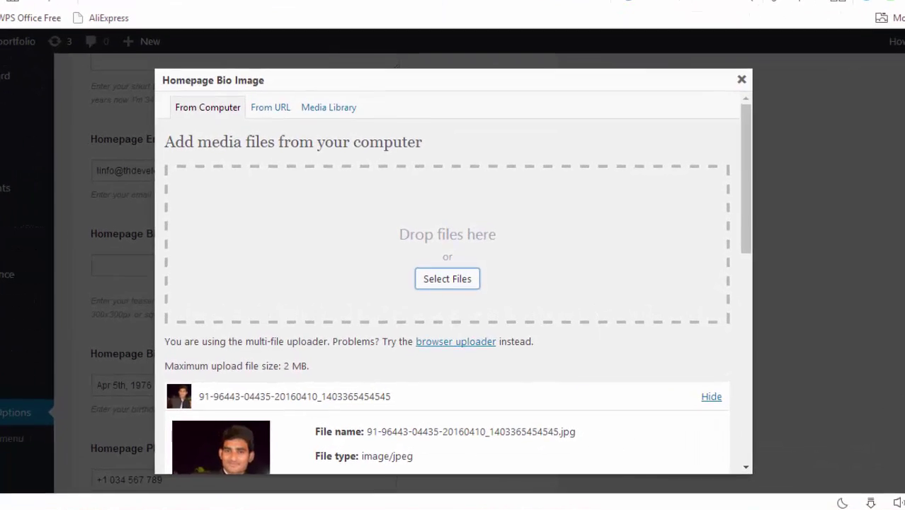
pyautogui.scroll(-5, 453, 283)
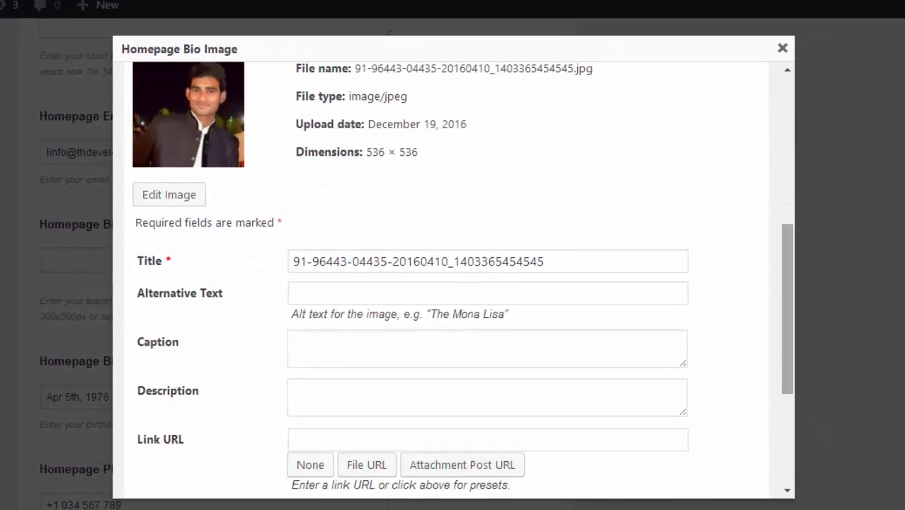
pyautogui.scroll(-3, 453, 283)
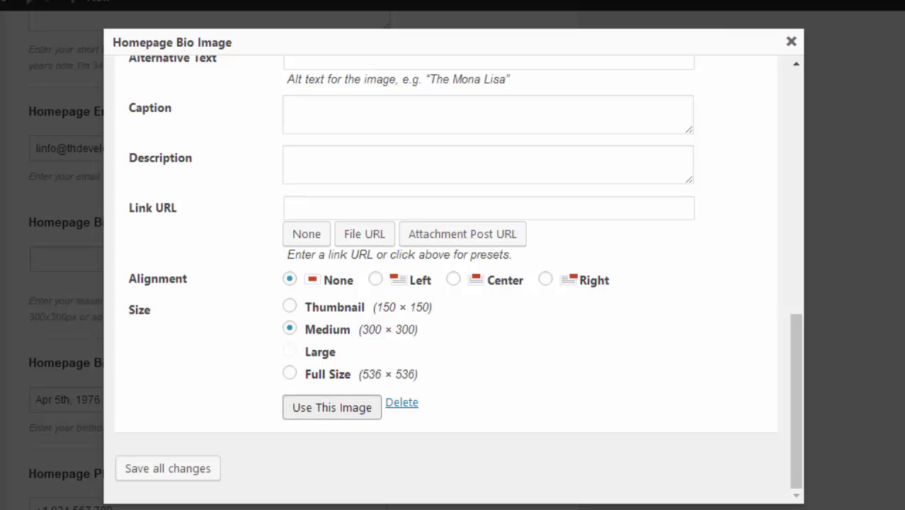
pyautogui.click(331, 406)
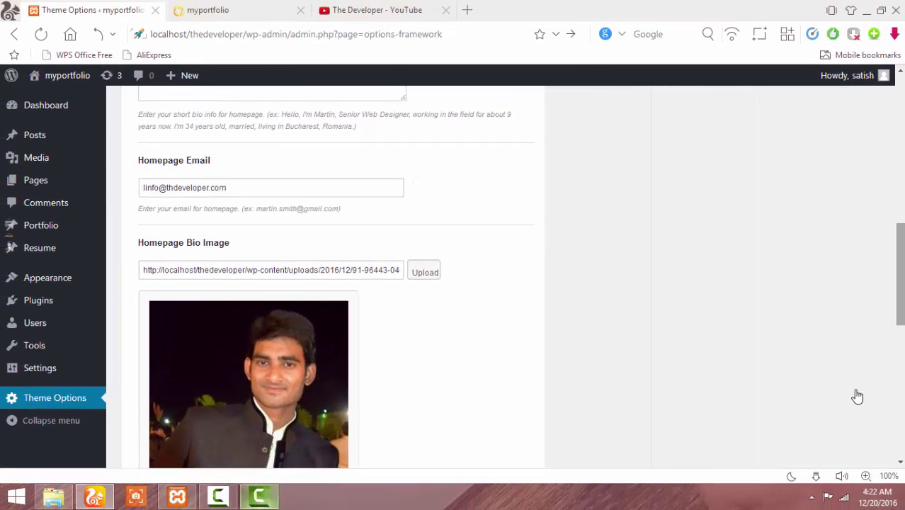
# Change the birth year to 94 and enter the owner's phone number.
pyautogui.scroll(-3, 857, 397)
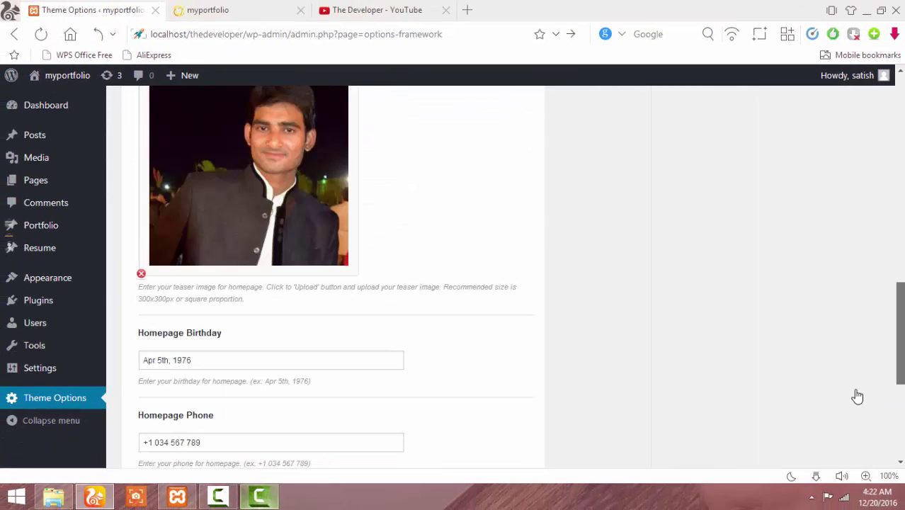
pyautogui.scroll(-2, 858, 397)
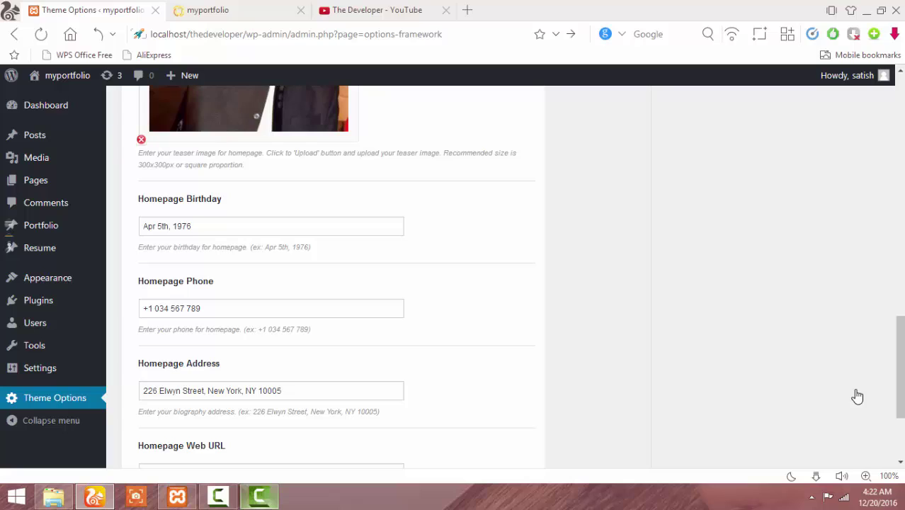
pyautogui.press('BackSpace')
pyautogui.press('BackSpace')
pyautogui.write('94')
pyautogui.press('Tab')
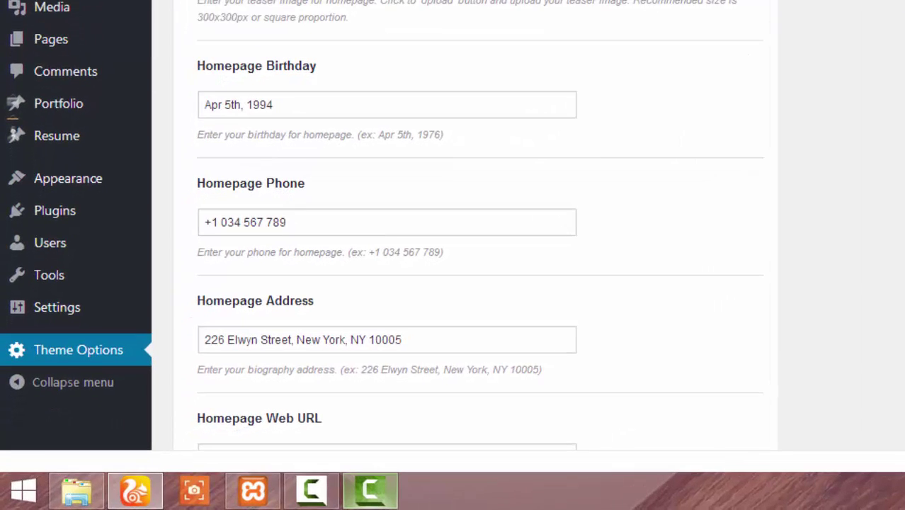
pyautogui.press('BackSpace')
pyautogui.press('BackSpace')
pyautogui.press('BackSpace')
pyautogui.press('BackSpace')
pyautogui.press('BackSpace')
pyautogui.press('BackSpace')
pyautogui.press('BackSpace')
pyautogui.press('BackSpace')
pyautogui.press('BackSpace')
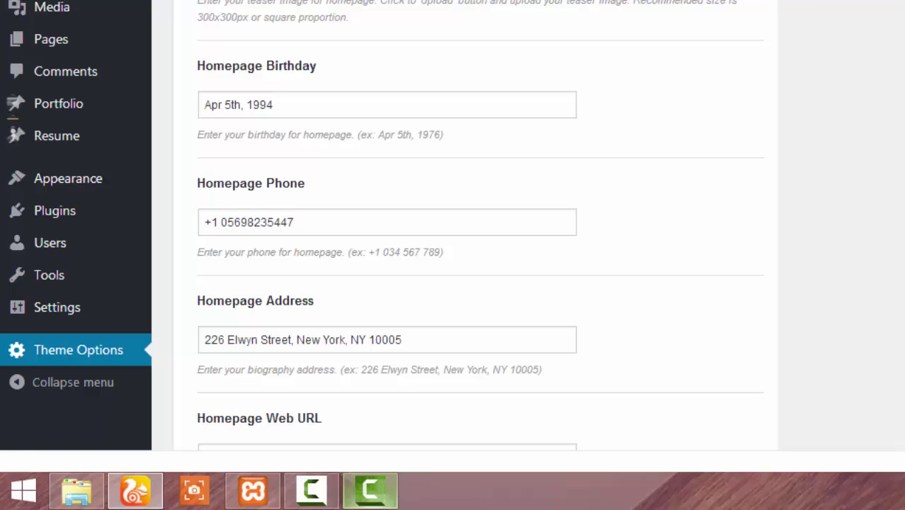
pyautogui.press('Tab')
pyautogui.hotkey('ctrl', 'a')
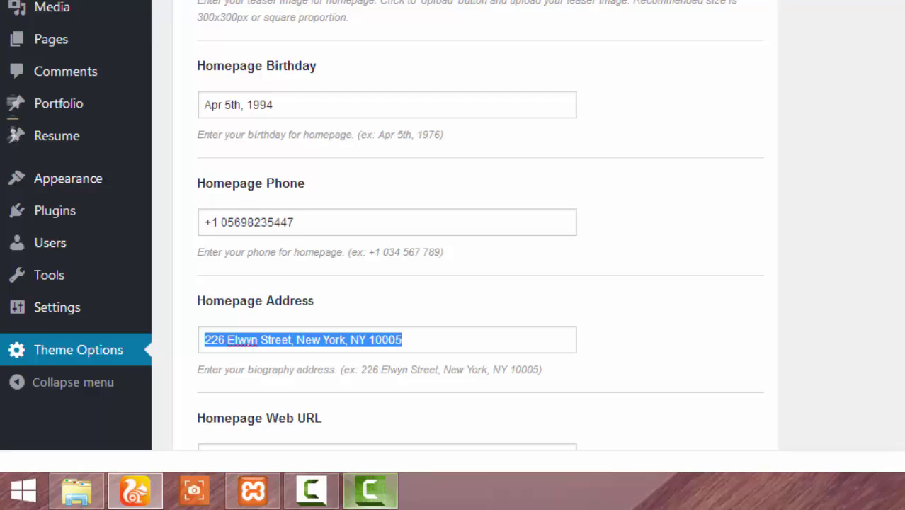
pyautogui.write('ju')
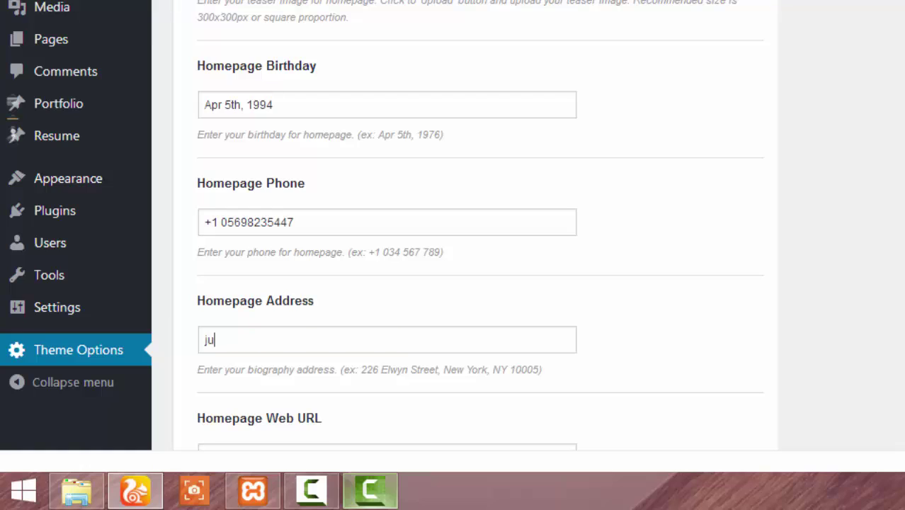
pyautogui.write('nwani bhilai cg')
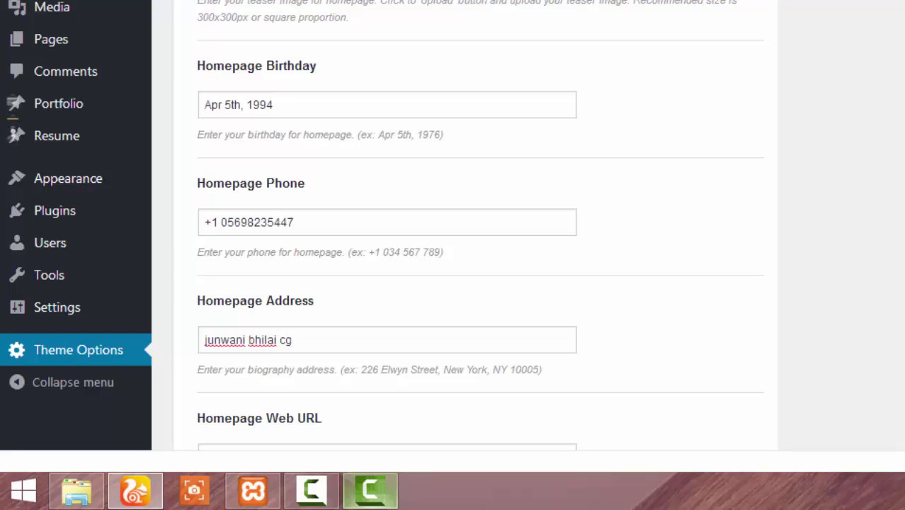
pyautogui.scroll(-3, 454, 227)
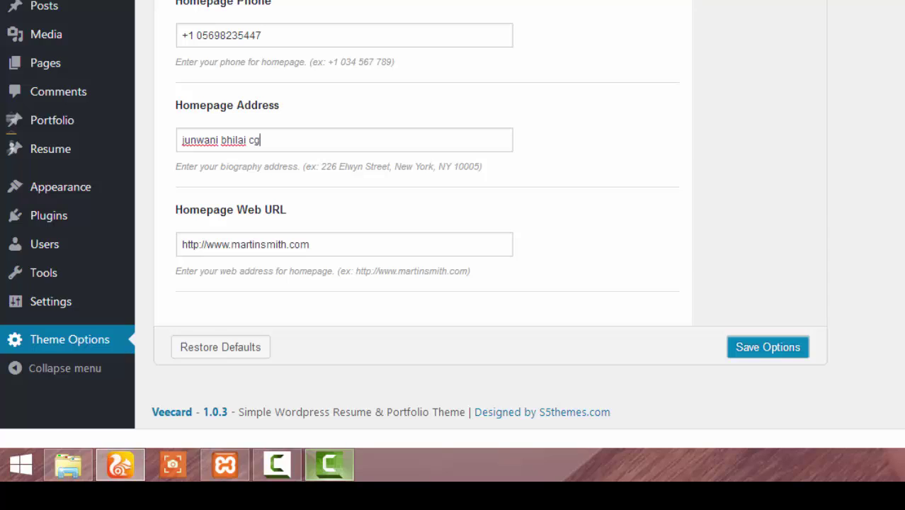
pyautogui.moveTo(287, 244); pyautogui.dragTo(230, 245)
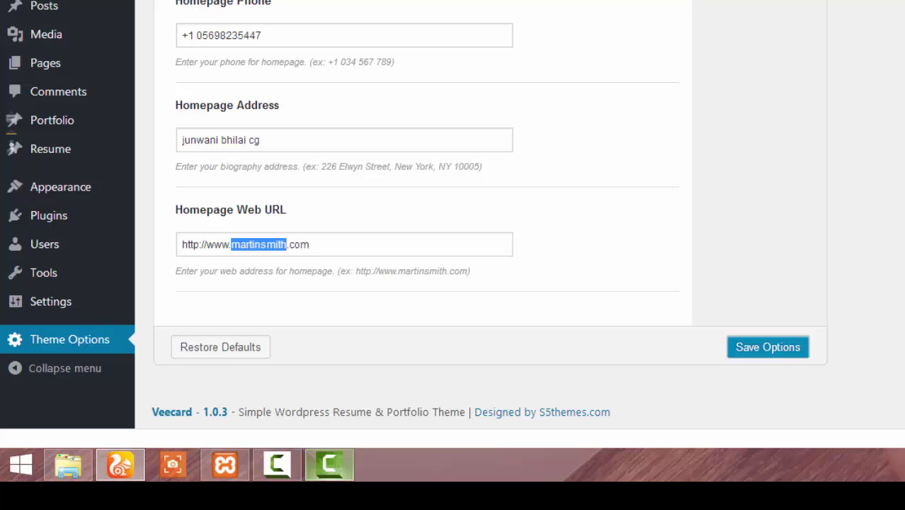
pyautogui.write('thedeveloper')
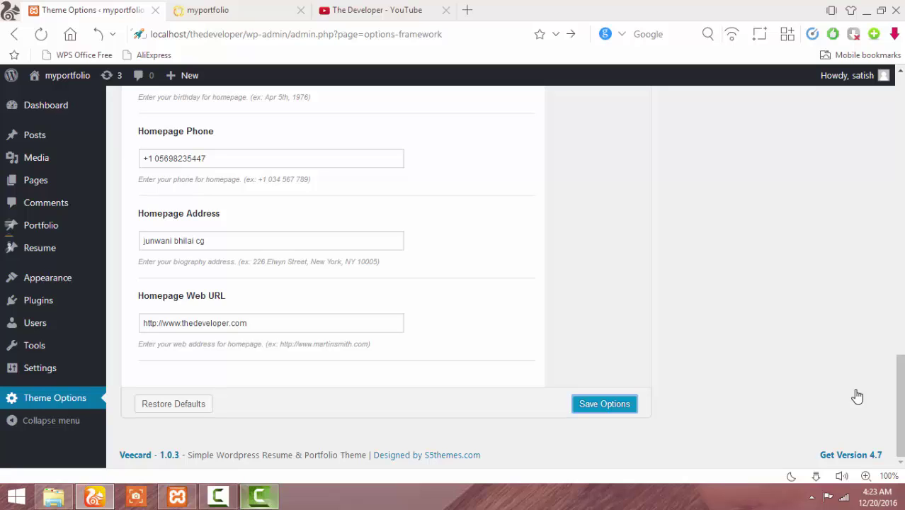
# Submit the veecard Homepage options form to save the changes.
pyautogui.press('Return')
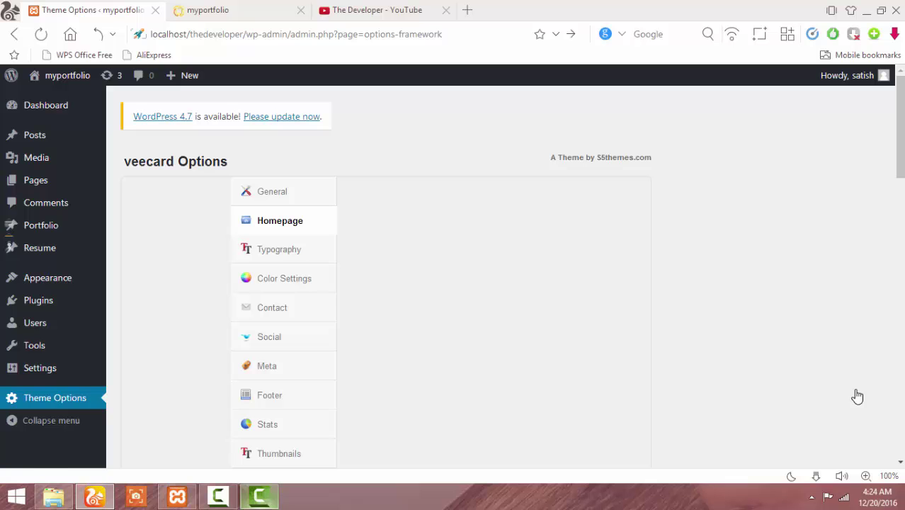
# Reload the live portfolio homepage to verify the new details, then return to Theme Options.
pyautogui.hotkey('ctrl', 'Tab')
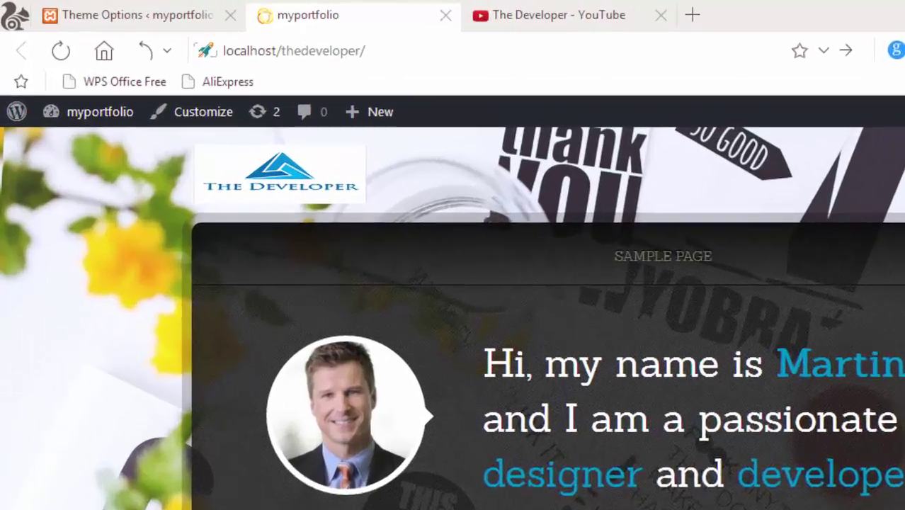
pyautogui.hotkey('ctrl', 'l')
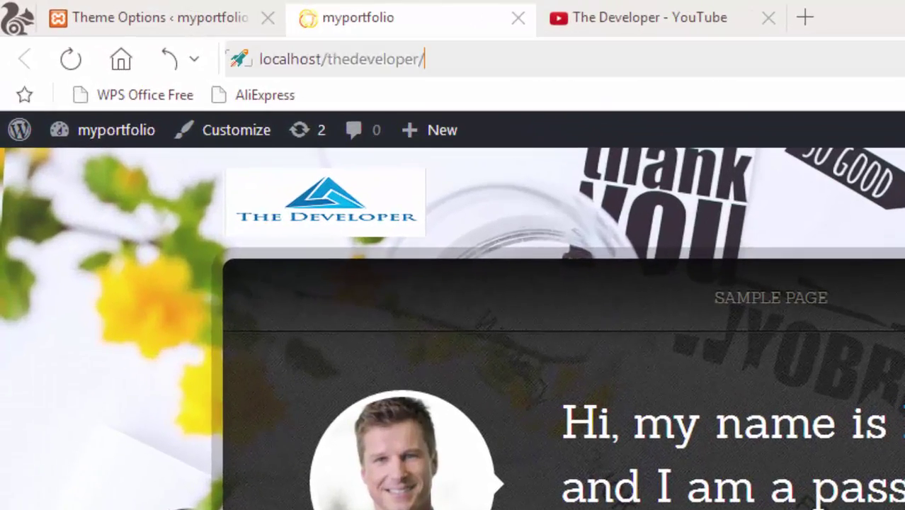
pyautogui.press('Return')
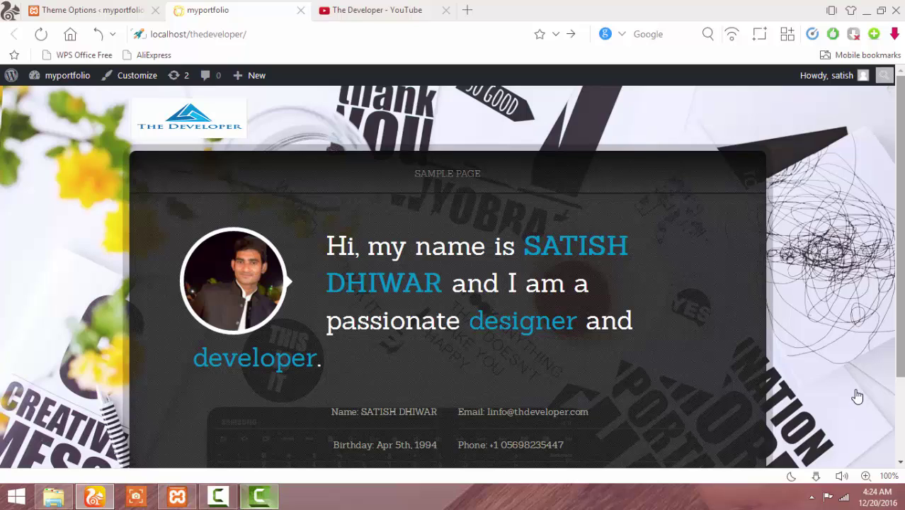
pyautogui.scroll(-3, 856, 397)
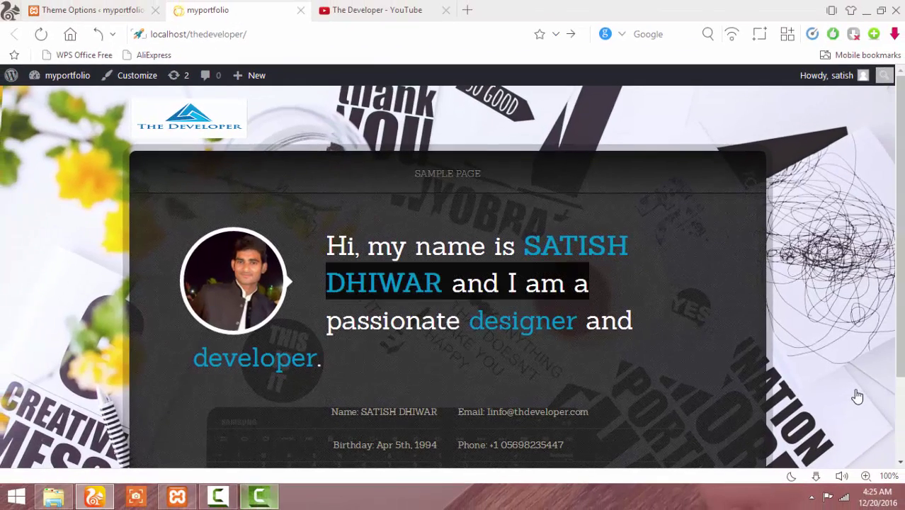
pyautogui.scroll(-1, 857, 396)
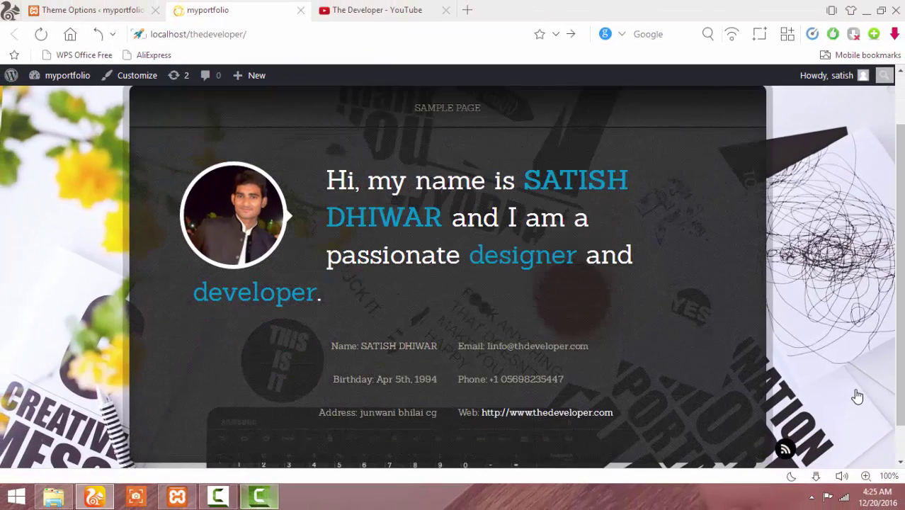
pyautogui.hotkey('ctrl', 'shift', 'Tab')
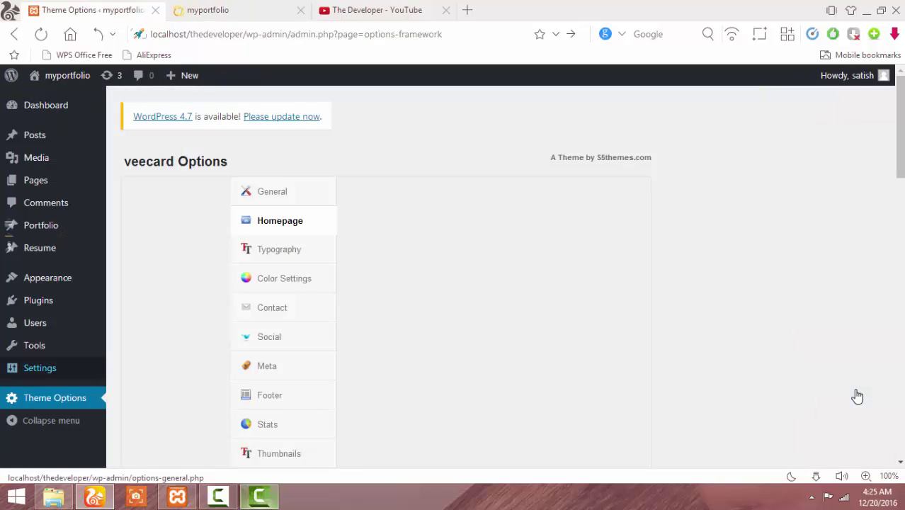
# Review the Typography fields, with Sanchez as the Google font for headings and body.
pyautogui.click(279, 249)
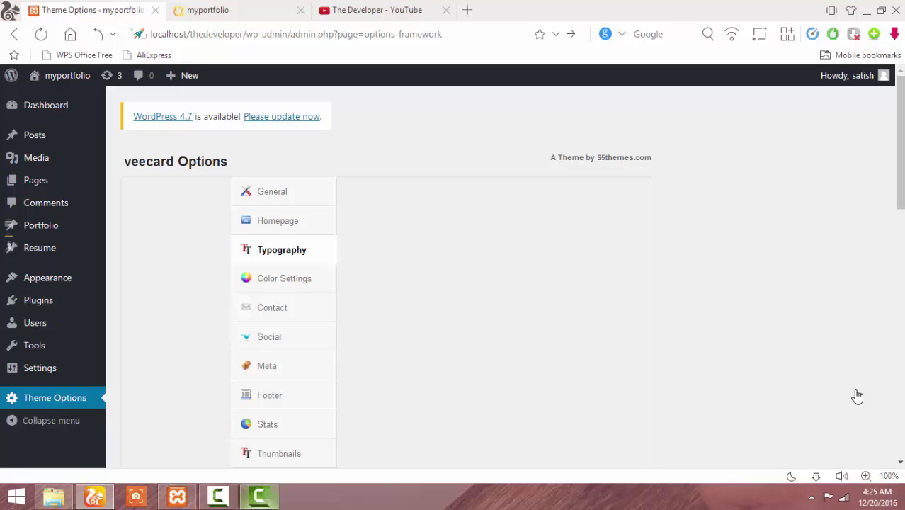
pyautogui.scroll(-5, 856, 396)
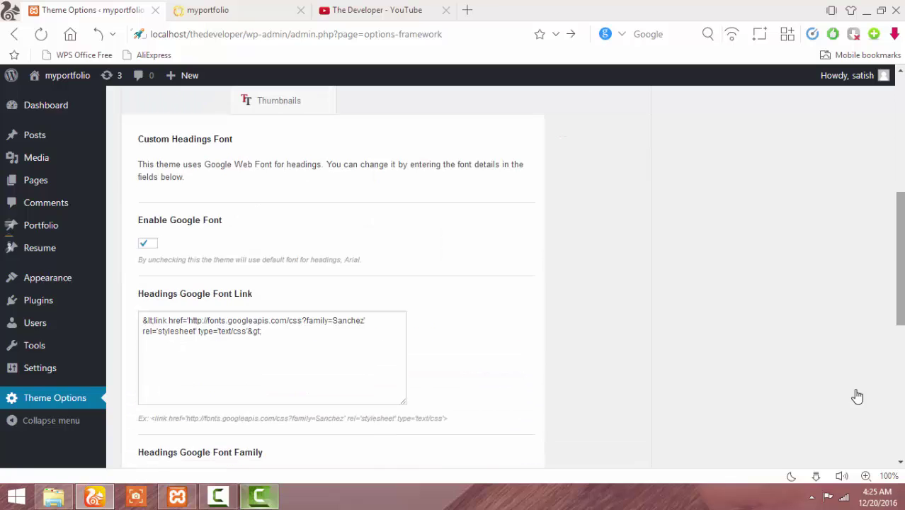
pyautogui.scroll(-2, 857, 397)
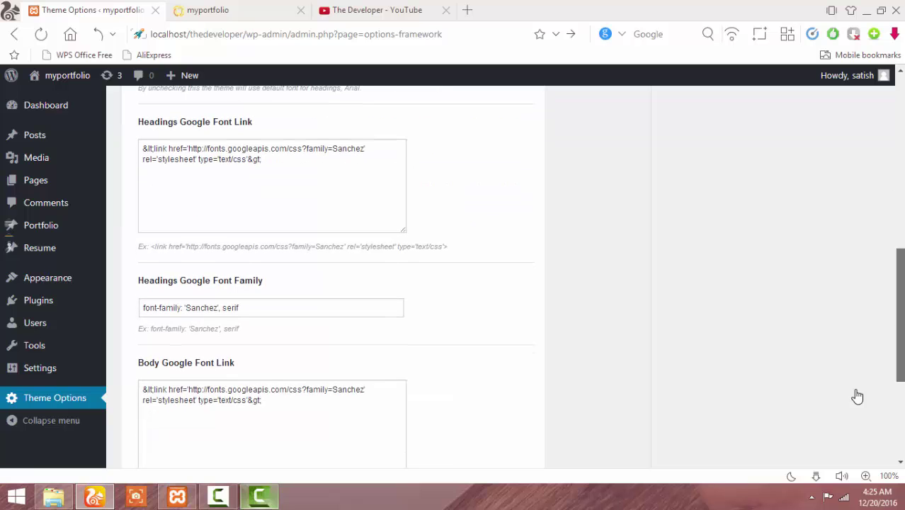
pyautogui.scroll(-3, 857, 397)
pyautogui.scroll(10, 857, 397)
pyautogui.scroll(2, 857, 396)
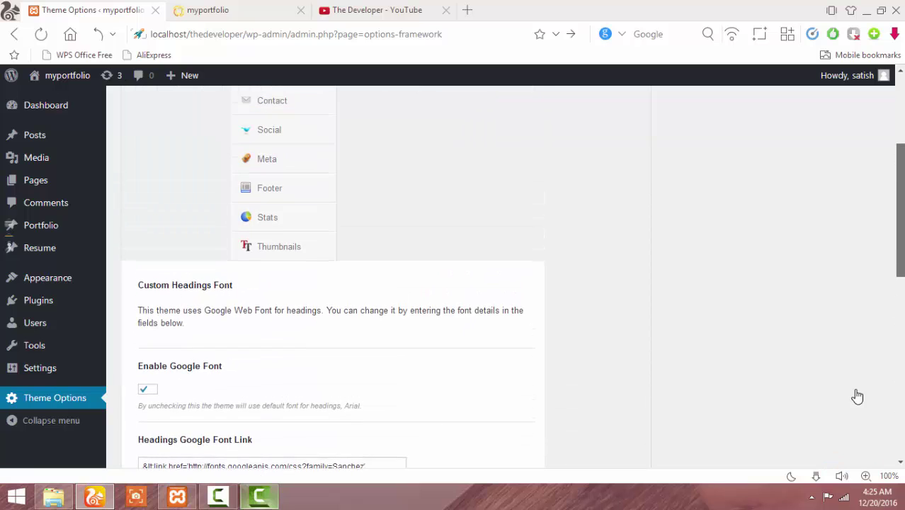
pyautogui.scroll(1, 857, 397)
pyautogui.scroll(-1, 857, 396)
pyautogui.scroll(-5, 856, 396)
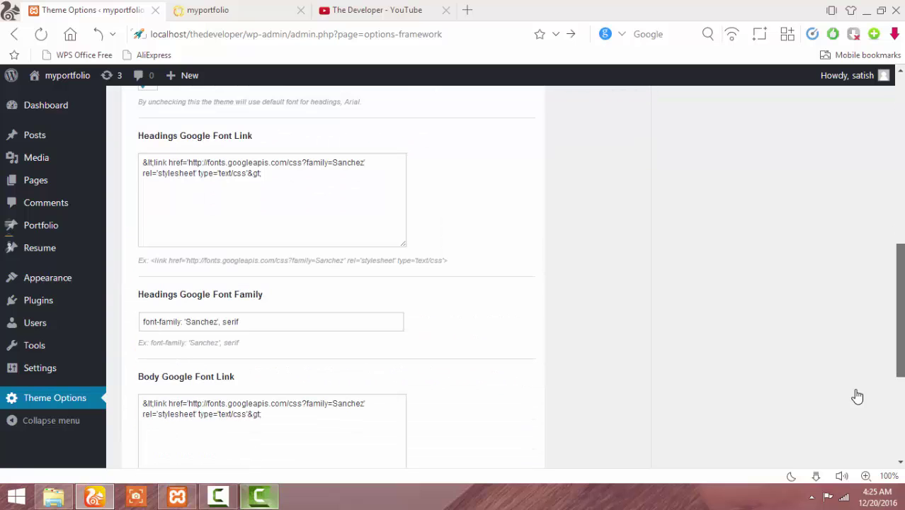
pyautogui.scroll(-1, 857, 396)
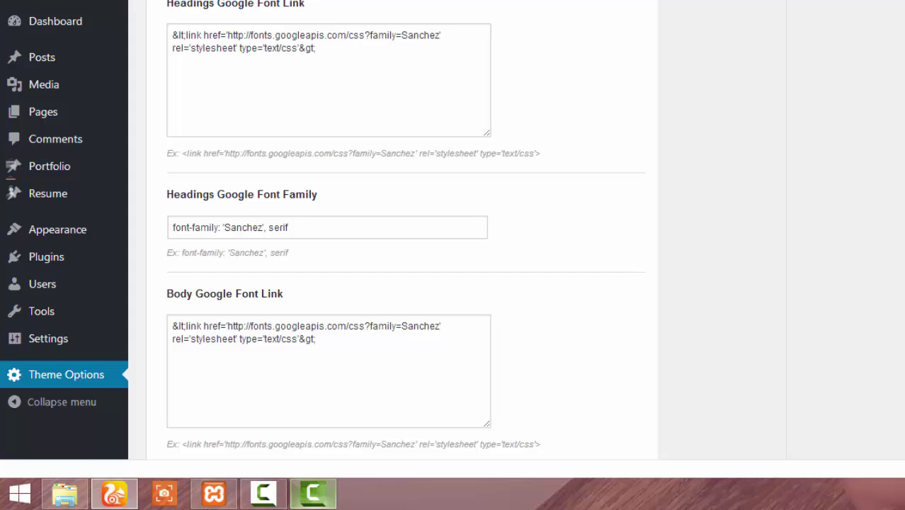
pyautogui.scroll(-2, 405, 224)
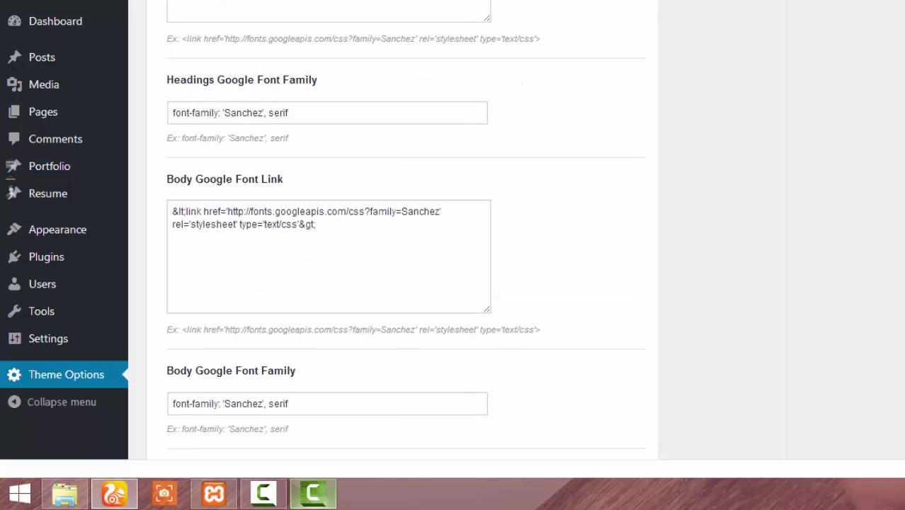
pyautogui.scroll(3, 406, 255)
pyautogui.scroll(2, 403, 230)
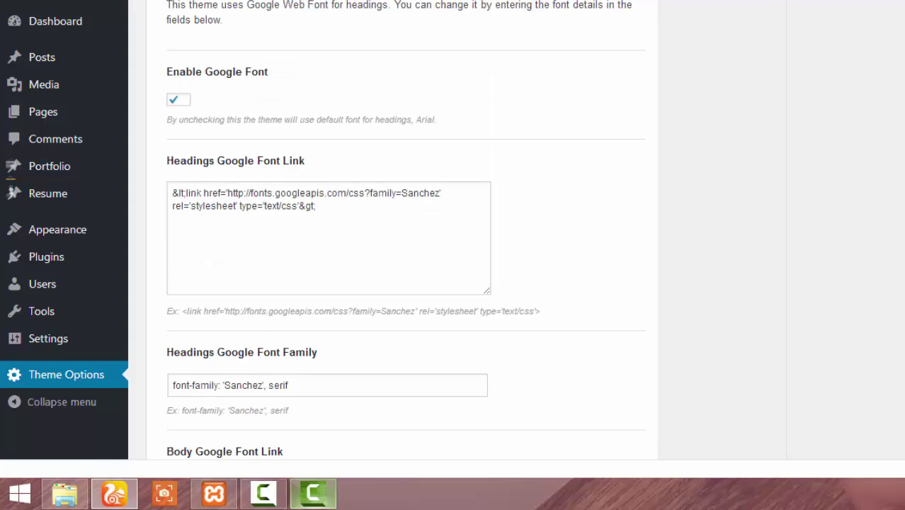
pyautogui.scroll(1, 402, 230)
pyautogui.scroll(5, 403, 229)
pyautogui.scroll(1, 402, 229)
pyautogui.scroll(1, 402, 229)
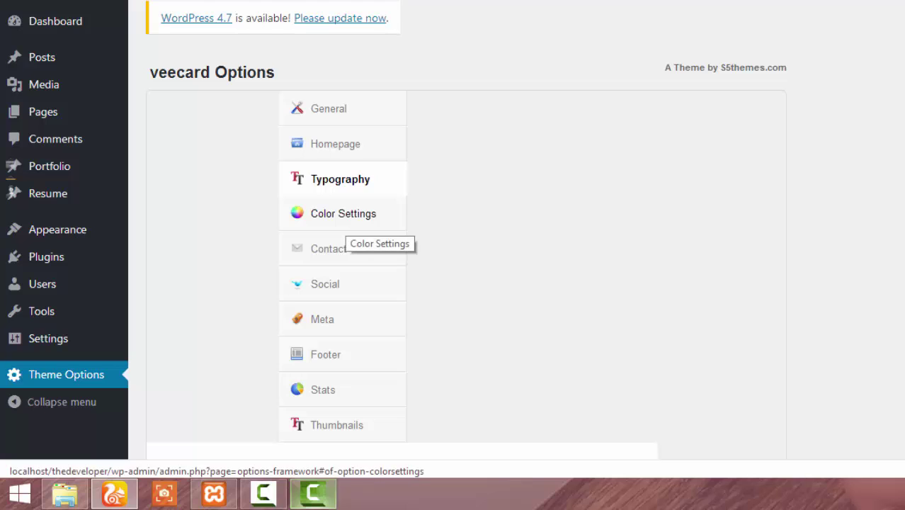
# Review the Color Settings, keeping the default.css predefined skin.
pyautogui.click(343, 214)
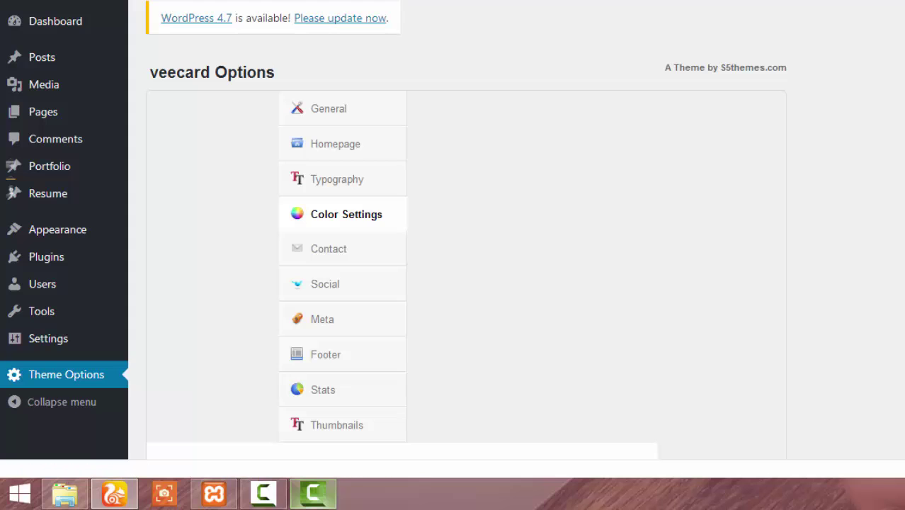
pyautogui.scroll(-6, 402, 234)
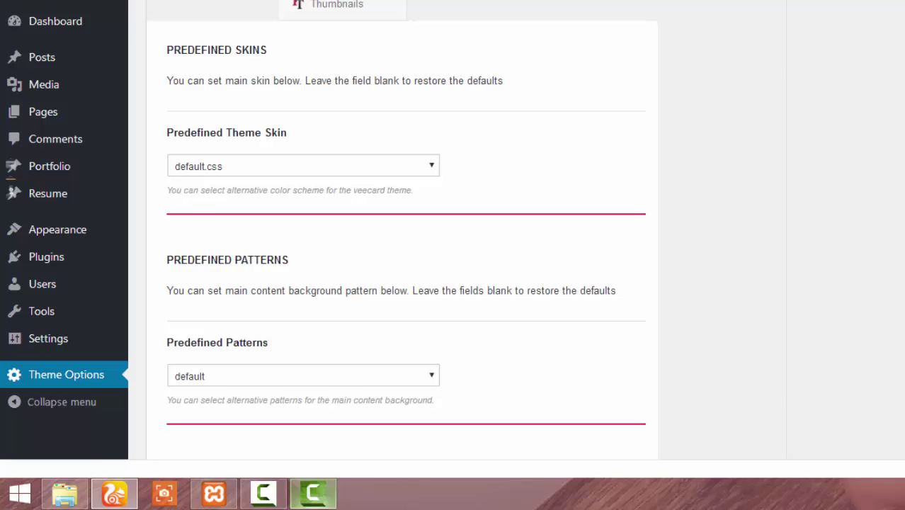
pyautogui.click(303, 166)
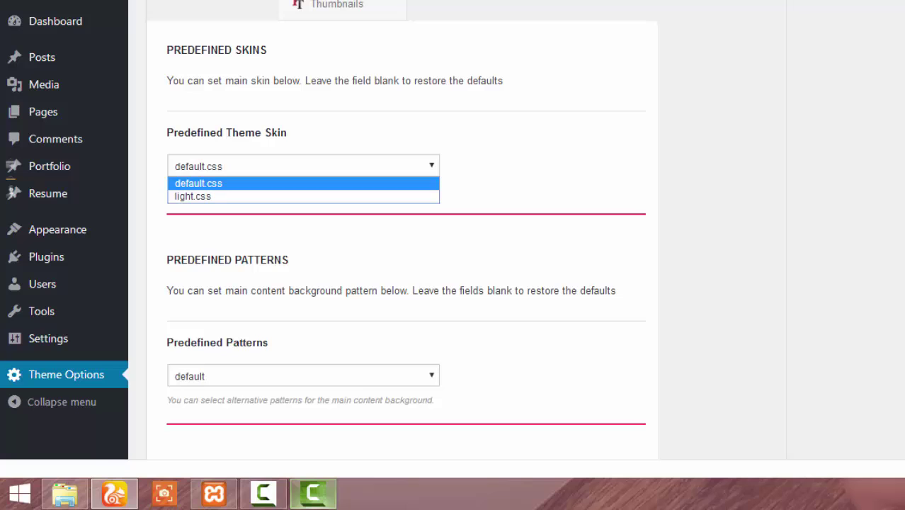
pyautogui.press('Down')
pyautogui.press('Up')
pyautogui.press('Return')
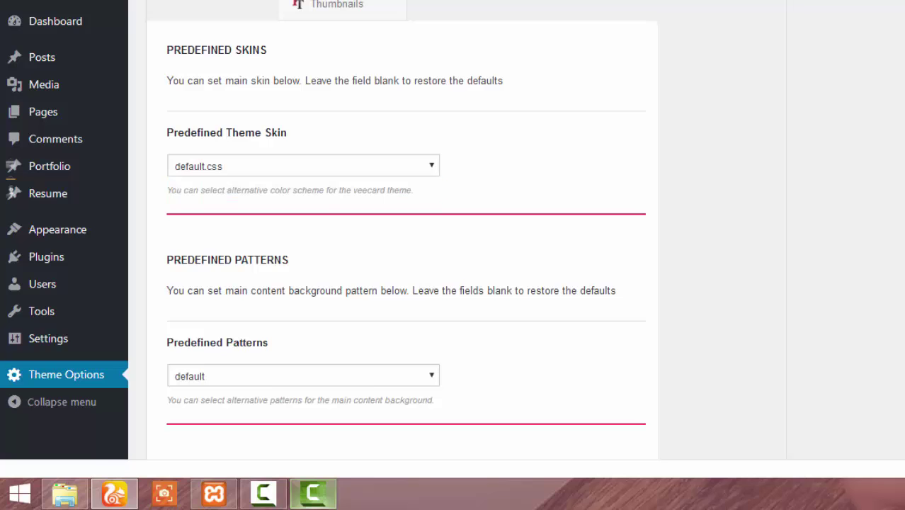
pyautogui.scroll(-4, 406, 226)
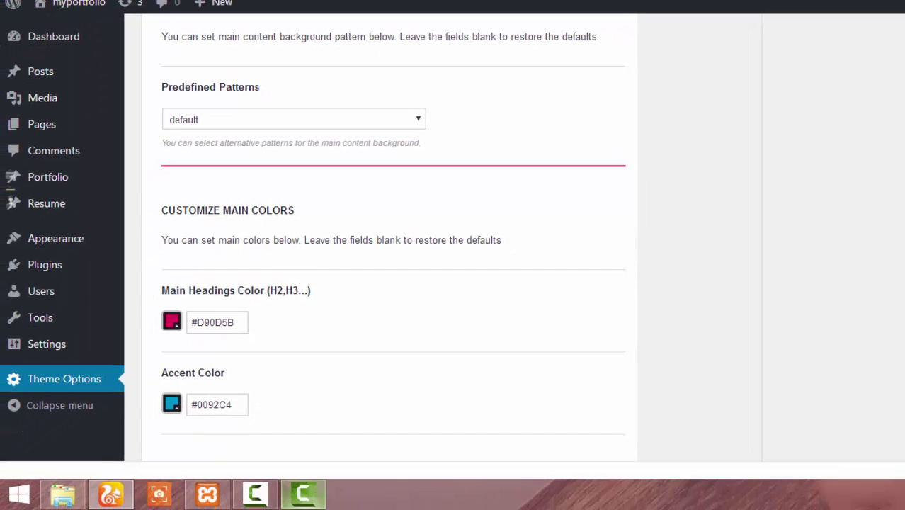
pyautogui.scroll(5, 390, 237)
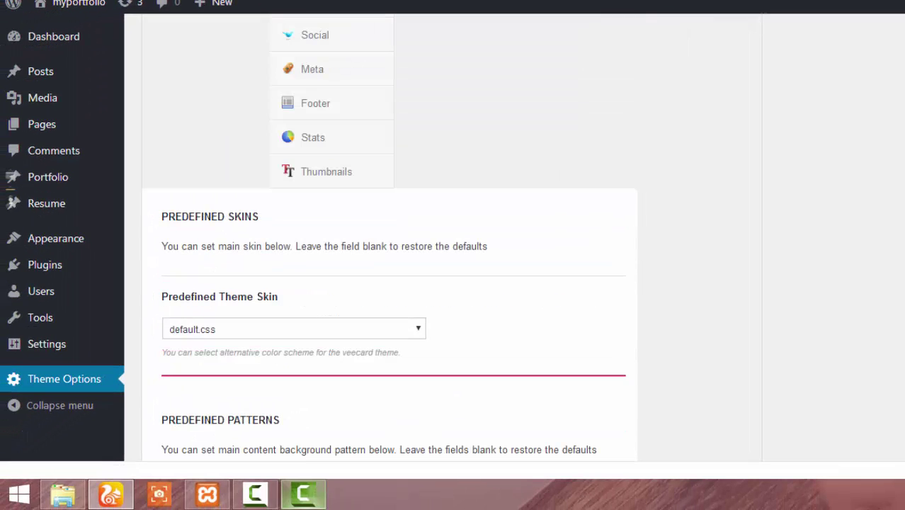
pyautogui.scroll(3, 452, 237)
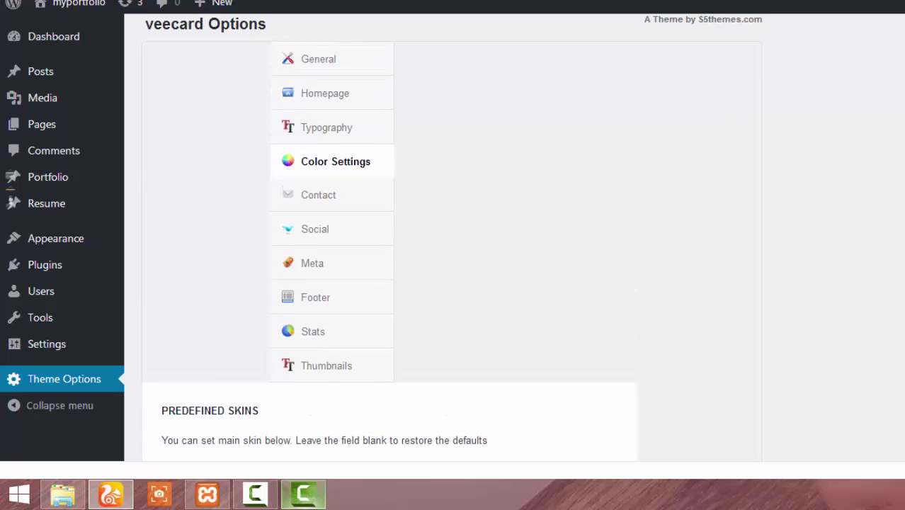
# Change the Contact E-Mail domain from yoursite to thedeveloper.
pyautogui.click(320, 195)
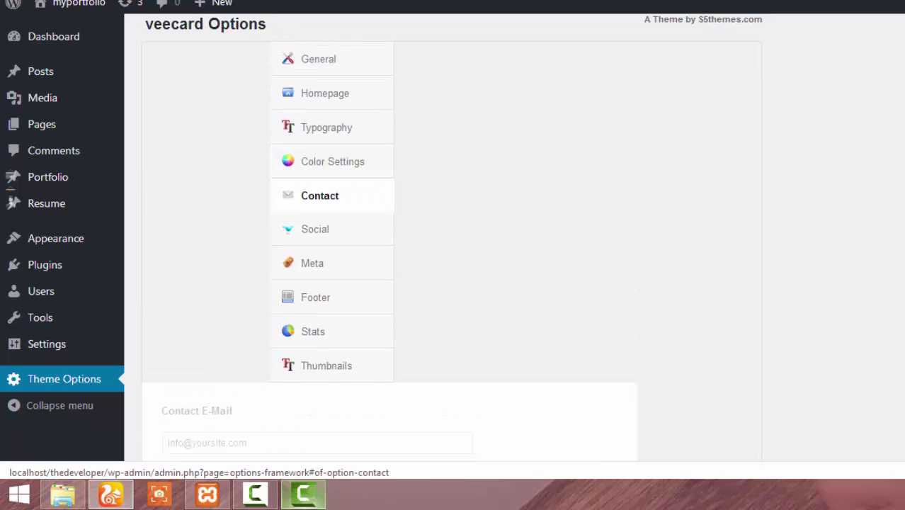
pyautogui.scroll(-4, 390, 237)
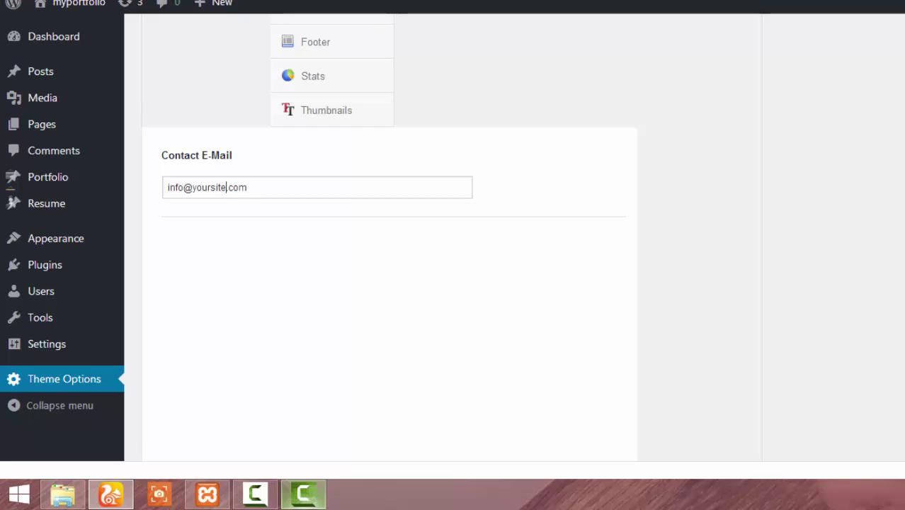
pyautogui.press('BackSpace')
pyautogui.press('BackSpace')
pyautogui.press('BackSpace')
pyautogui.press('BackSpace')
pyautogui.press('BackSpace')
pyautogui.press('BackSpace')
pyautogui.press('BackSpace')
pyautogui.press('BackSpace')
pyautogui.press('BackSpace')
pyautogui.write('thedeveloip')
pyautogui.press('BackSpace')
pyautogui.press('BackSpace')
pyautogui.write('per')
pyautogui.scroll(-1, 388, 115)
pyautogui.scroll(4, 389, 237)
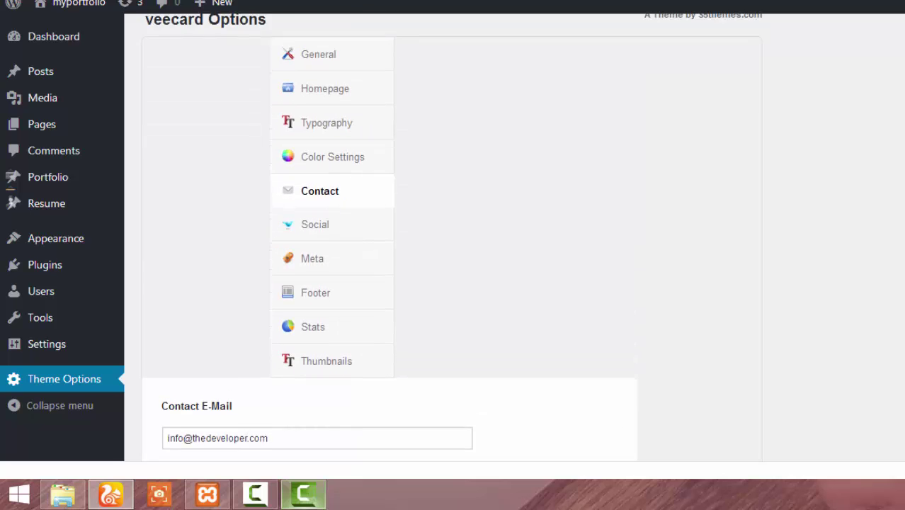
# Open the veecard Social options and scroll through the social link fields.
pyautogui.click(315, 225)
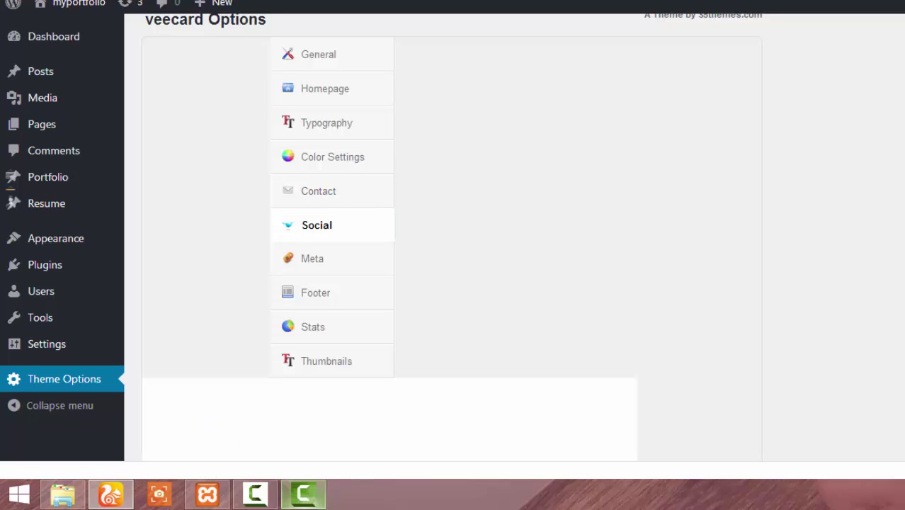
pyautogui.scroll(-3, 389, 283)
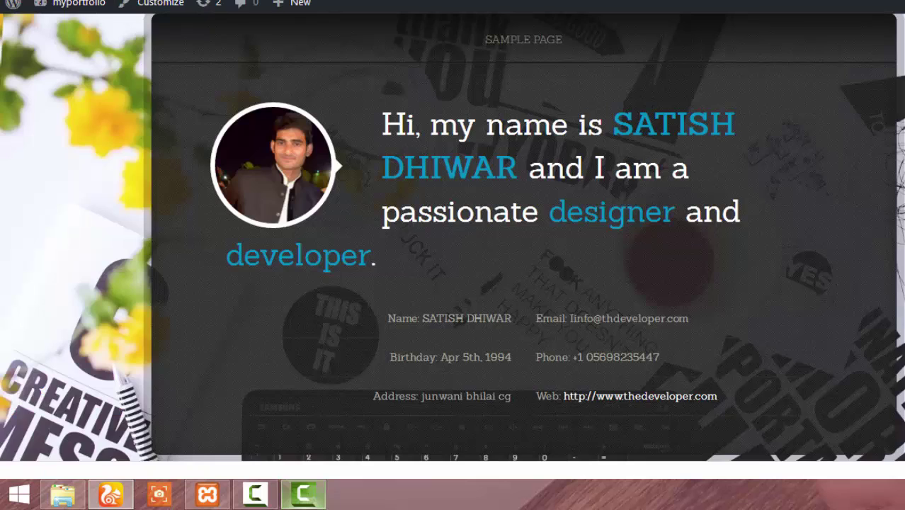
pyautogui.scroll(-1, 453, 254)
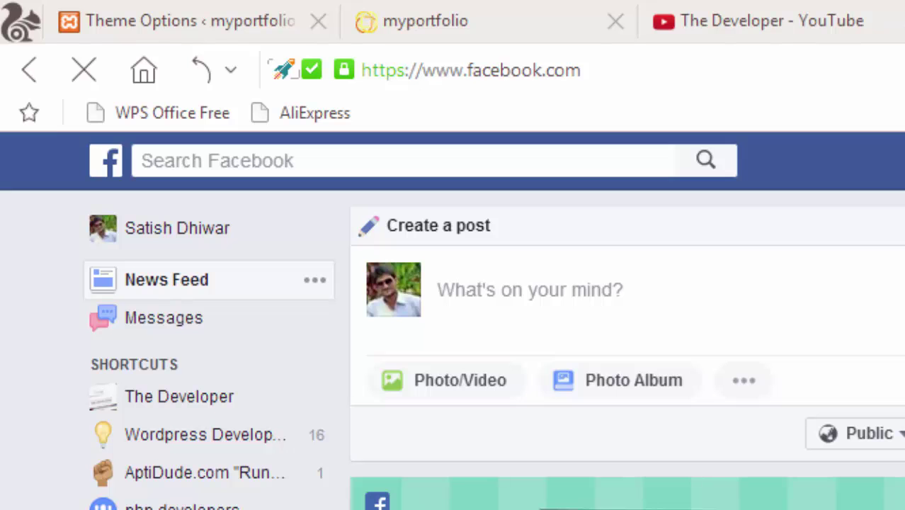
# Copy the Facebook profile address and paste it into the Facebook URL field.
pyautogui.hotkey('ctrl', 'l')
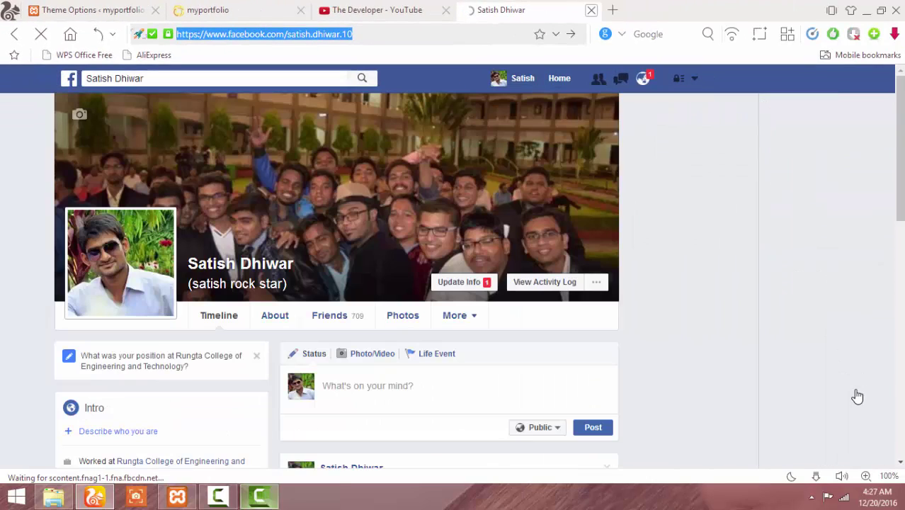
pyautogui.hotkey('ctrl', 'w')
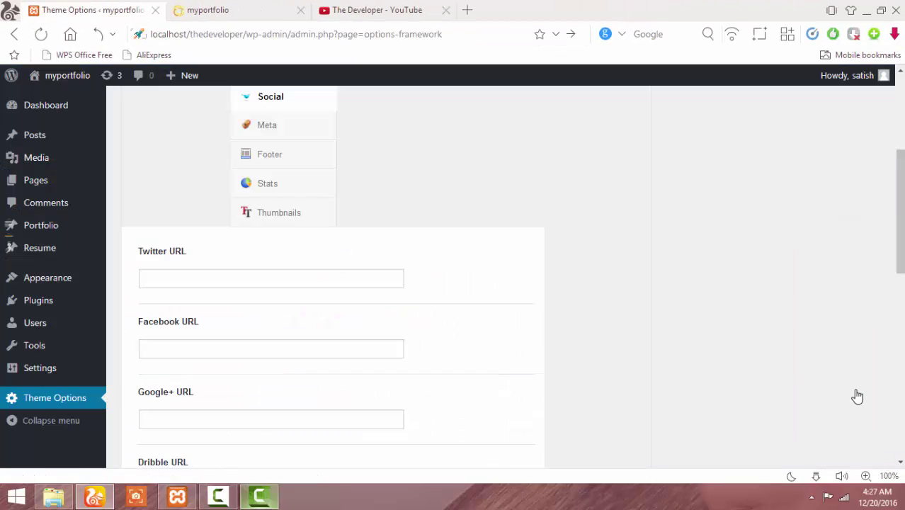
pyautogui.press('Tab')
pyautogui.hotkey('ctrl', 'v')
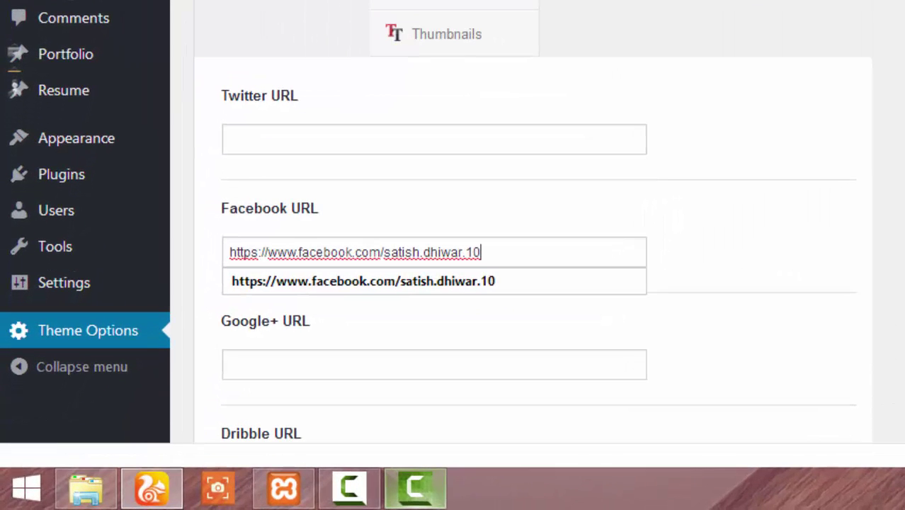
# Fill the Google+ URL field with the suggested Google address.
pyautogui.press('Tab')
pyautogui.write('h')
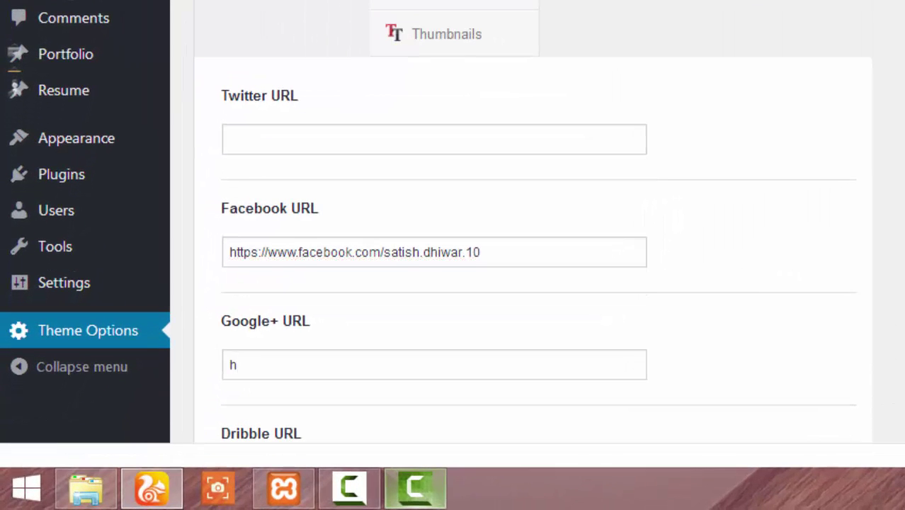
pyautogui.write('tt')
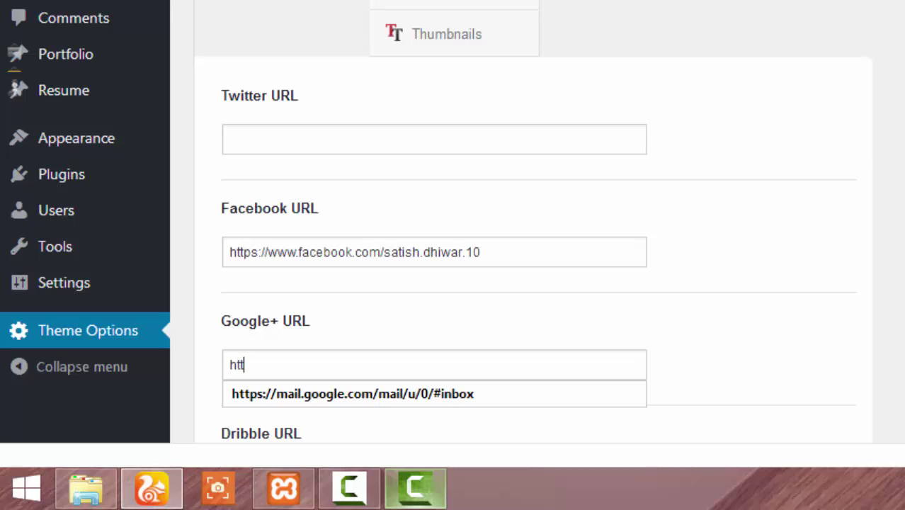
pyautogui.press('Down')
pyautogui.press('Return')
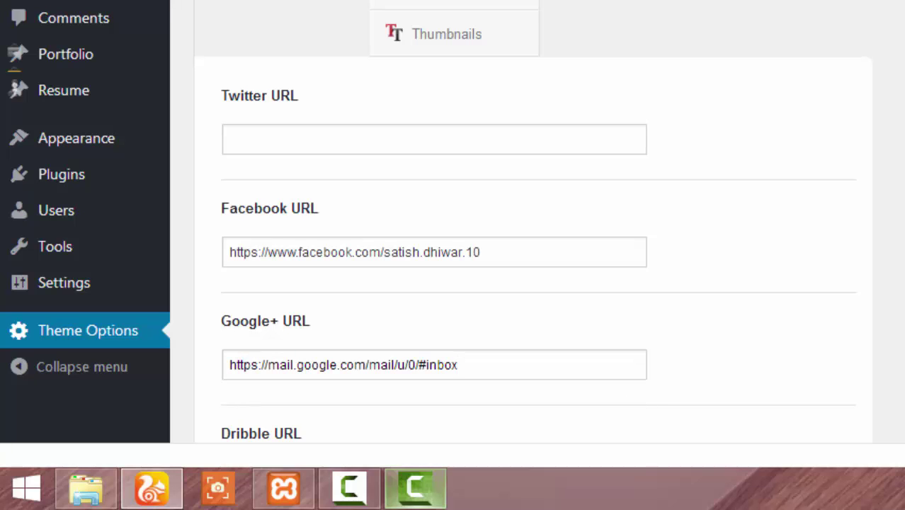
# Enter the suggested LinkedIn profile address and save the theme options.
pyautogui.scroll(-5, 532, 220)
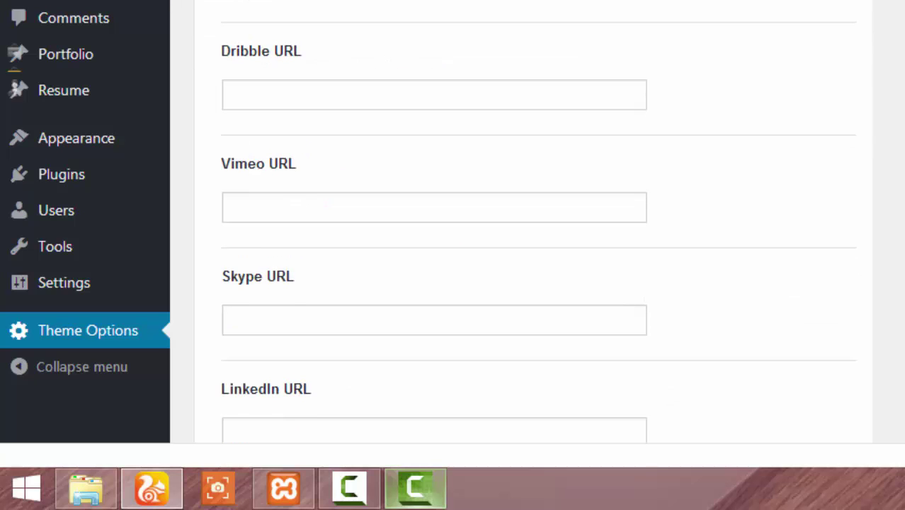
pyautogui.click(425, 430)
pyautogui.write('ht')
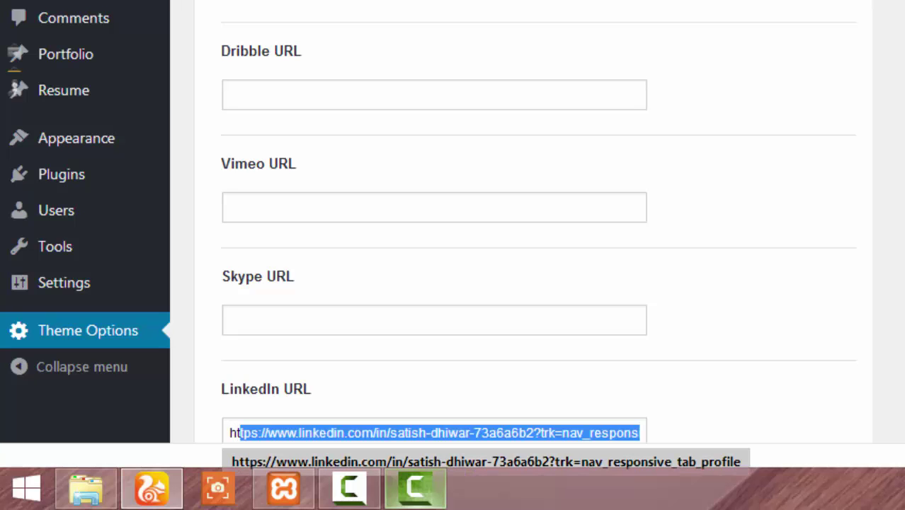
pyautogui.press('Delete')
pyautogui.scroll(-2, 538, 234)
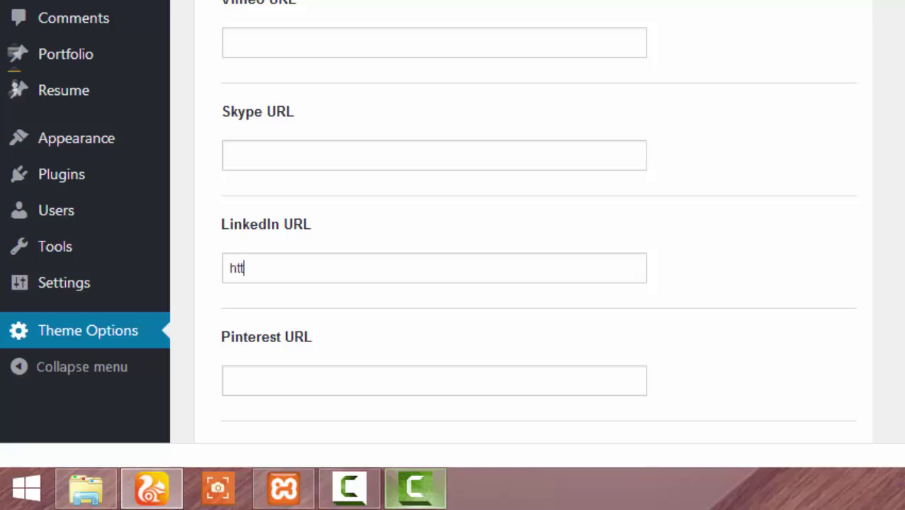
pyautogui.write('t')
pyautogui.press('Down')
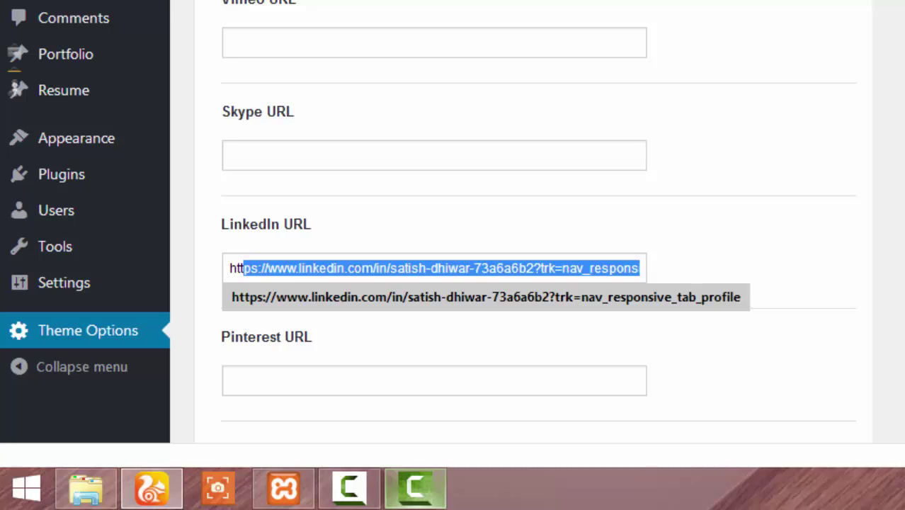
pyautogui.press('Return')
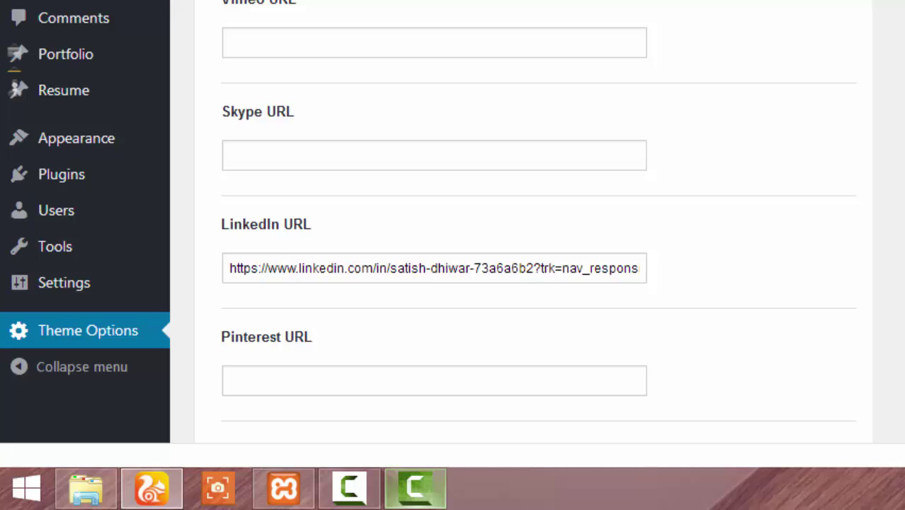
pyautogui.scroll(-5, 538, 213)
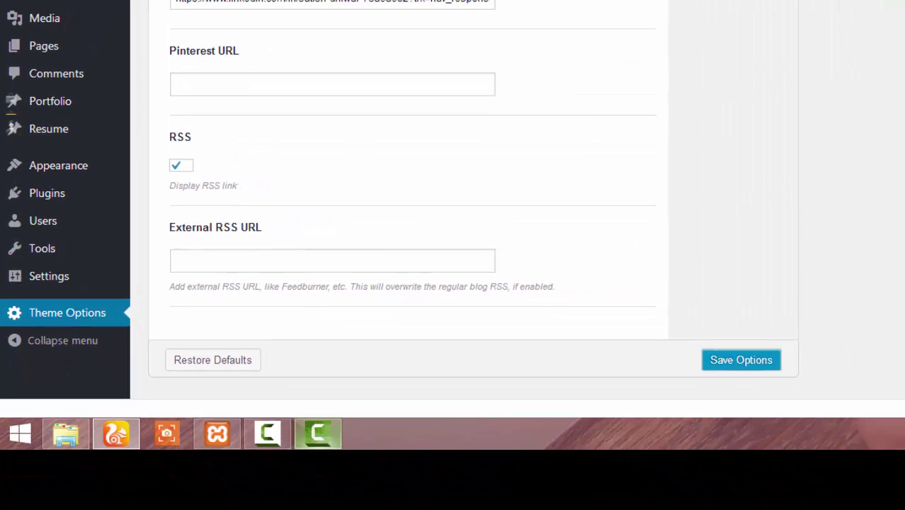
pyautogui.click(741, 359)
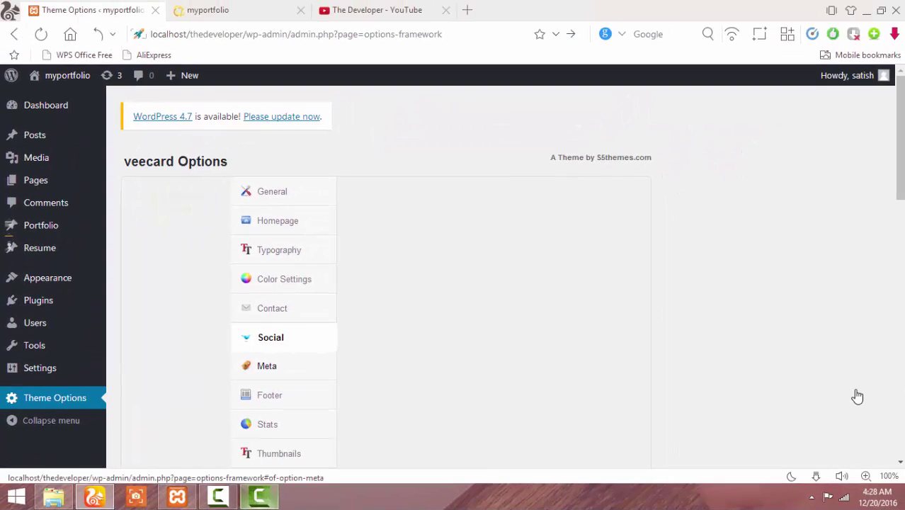
# Review the existing meta description under Meta options, then start a new browser tab.
pyautogui.click(269, 368)
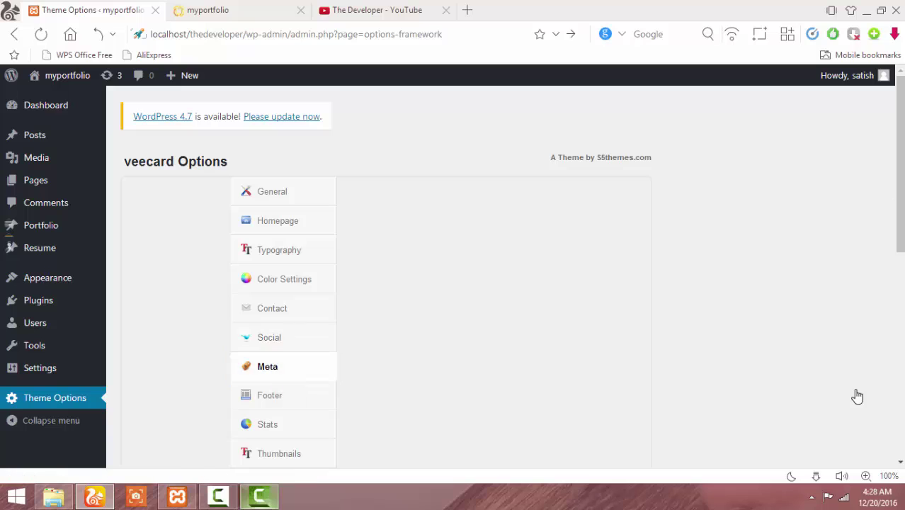
pyautogui.scroll(-2, 856, 397)
pyautogui.scroll(-1, 856, 397)
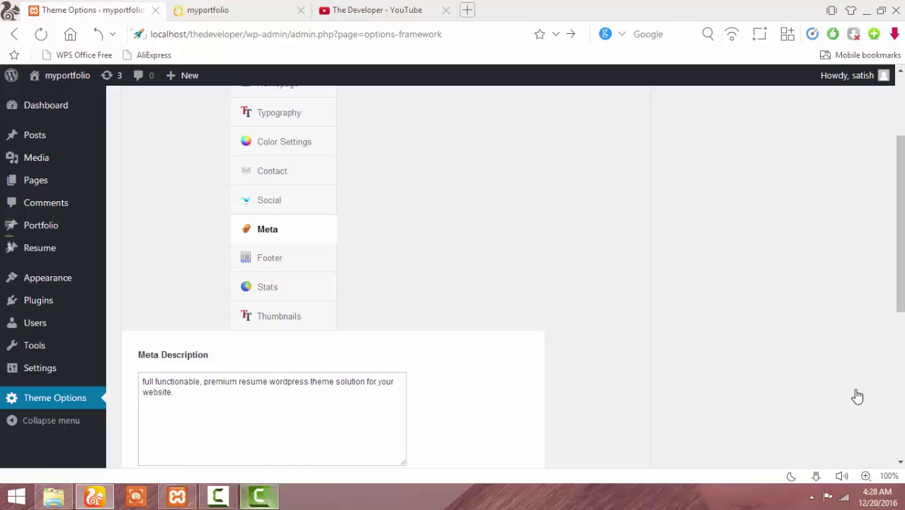
pyautogui.click(466, 10)
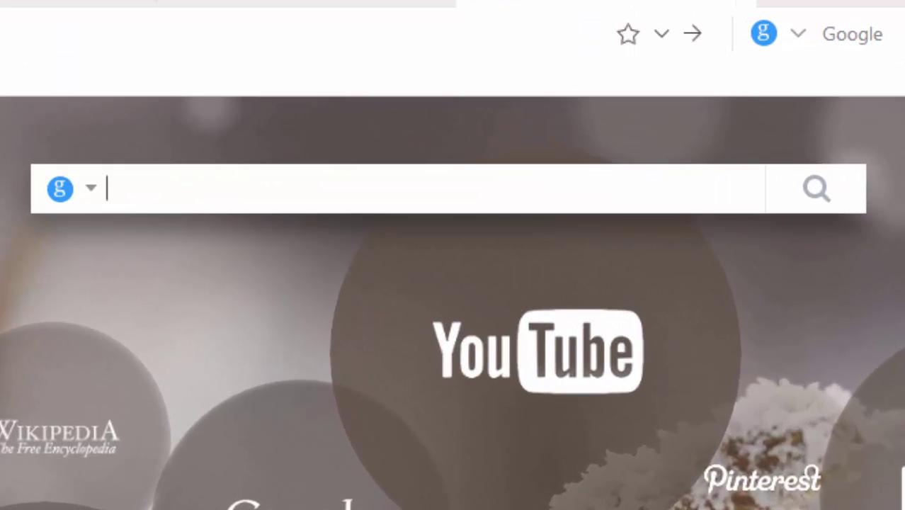
# Search Google for 'how to make website', then return to the theme options tab.
pyautogui.write('how')
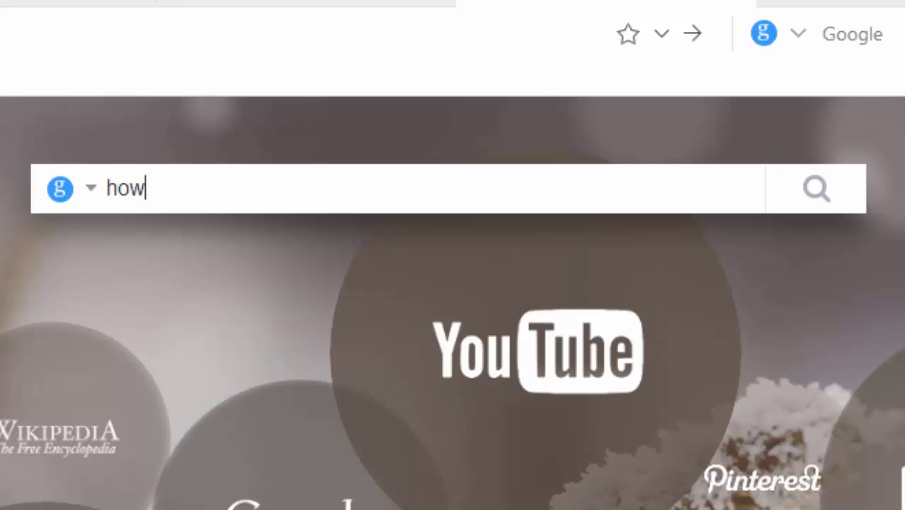
pyautogui.write(' to make website')
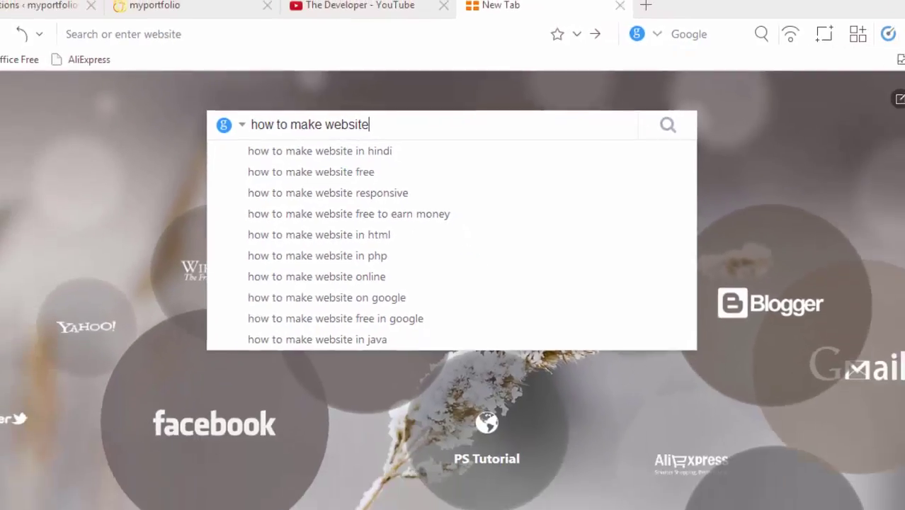
pyautogui.press('Return')
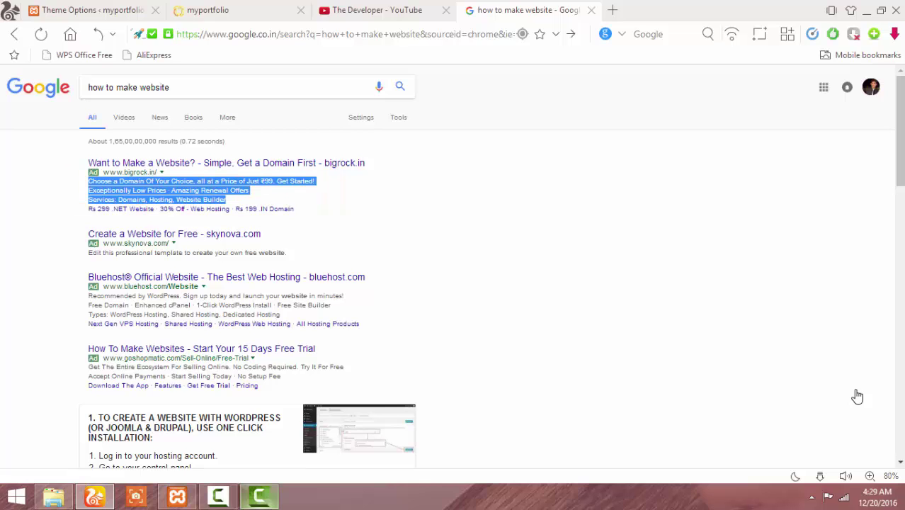
pyautogui.hotkey('ctrl', 'shift', 'Tab')
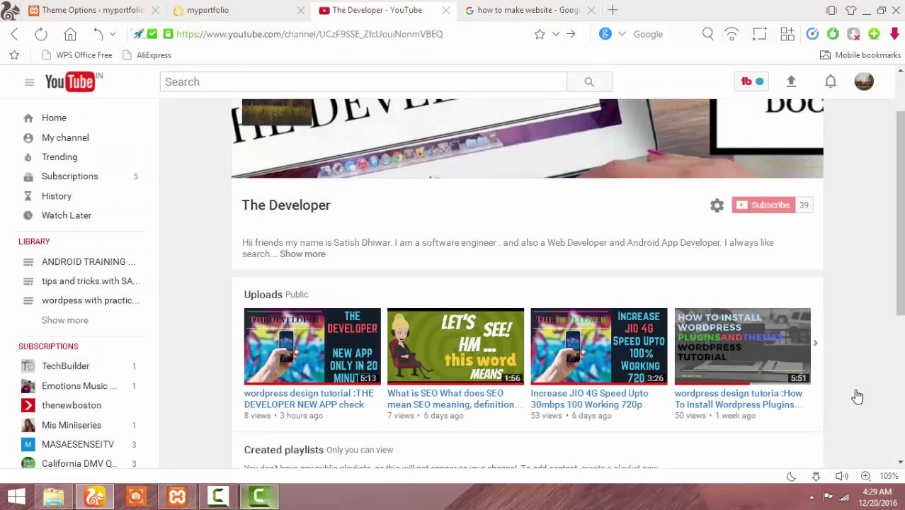
pyautogui.hotkey('ctrl', 'shift', 'Tab')
pyautogui.hotkey('ctrl', 'shift', 'Tab')
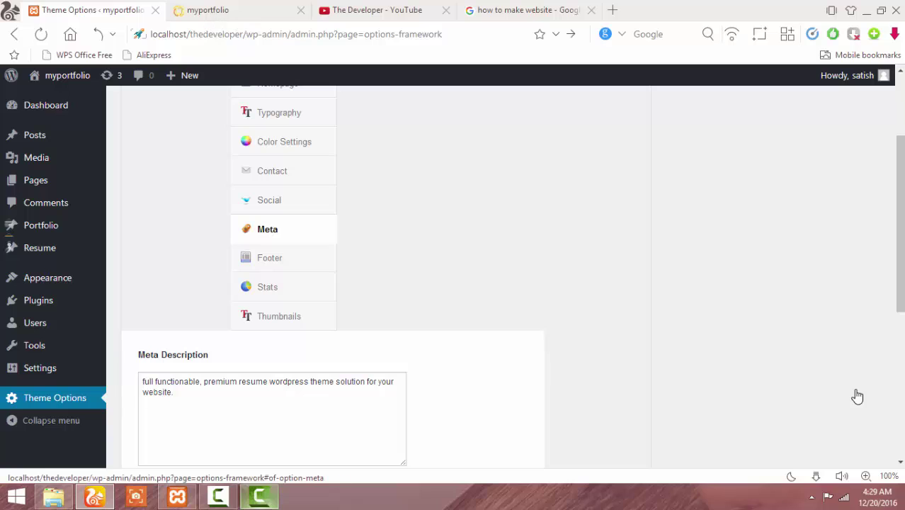
# Set the Meta Description to 'we are good developer team working for all startups and individuals' and save.
pyautogui.press('Tab')
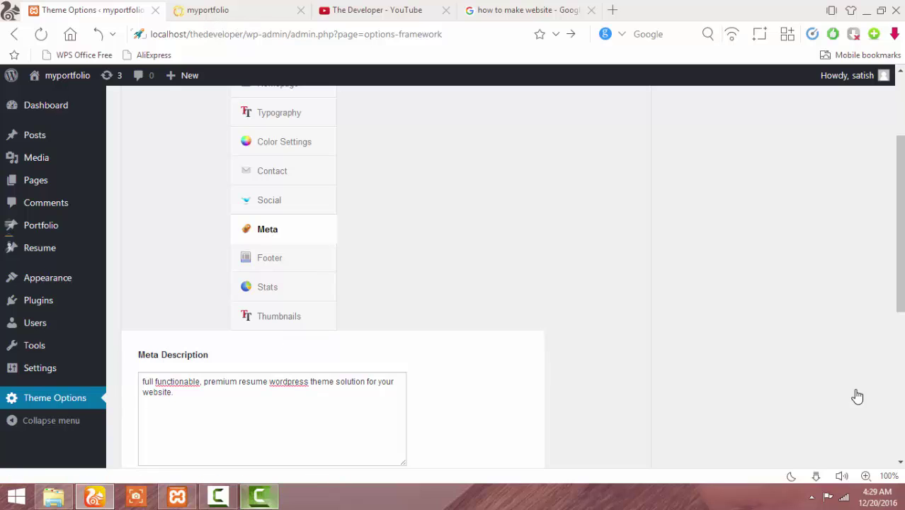
pyautogui.hotkey('ctrl', 'a')
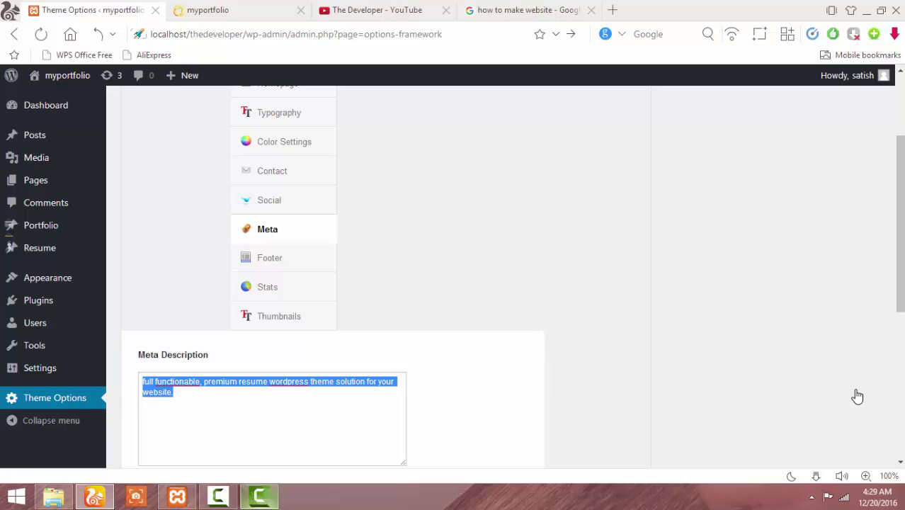
pyautogui.write('we are ')
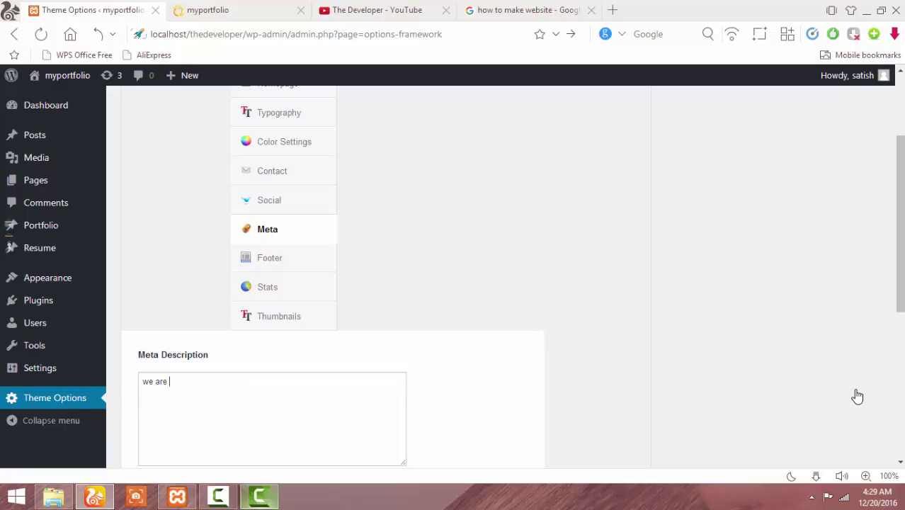
pyautogui.write('good developer team working for all st')
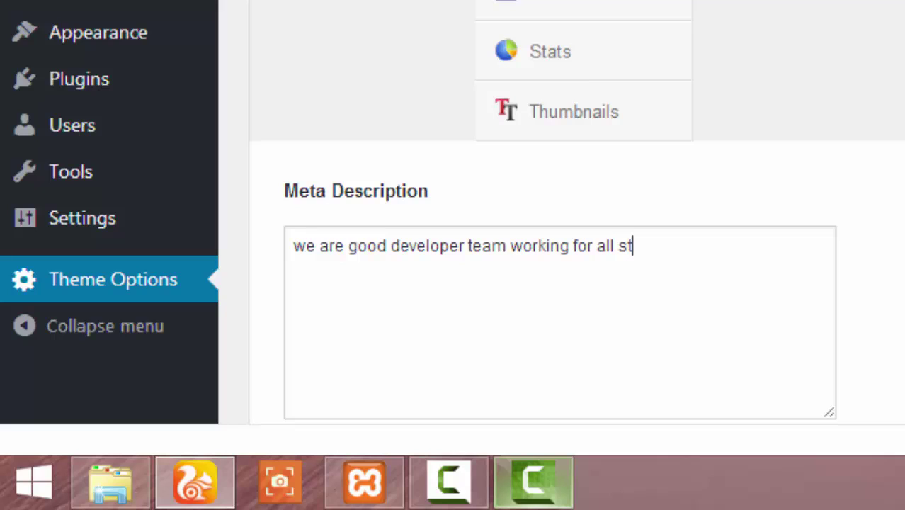
pyautogui.write('artups and individuals')
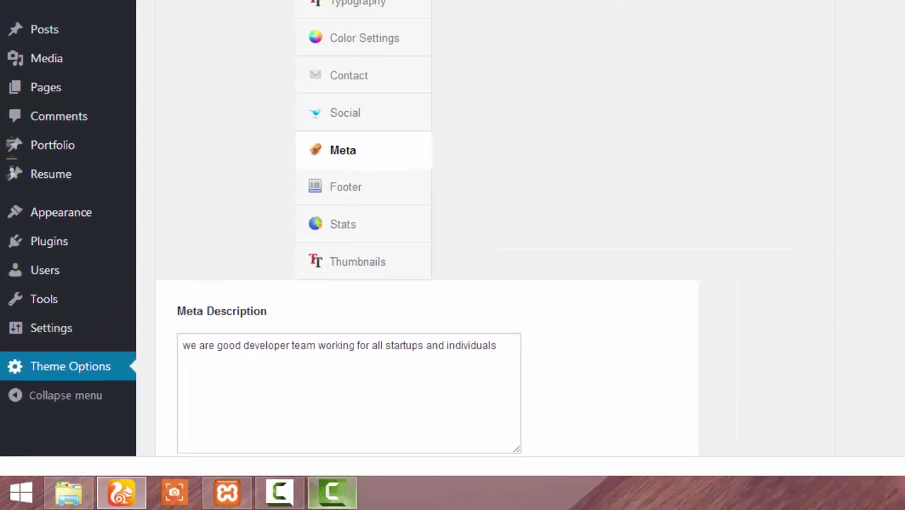
pyautogui.scroll(-3, 857, 396)
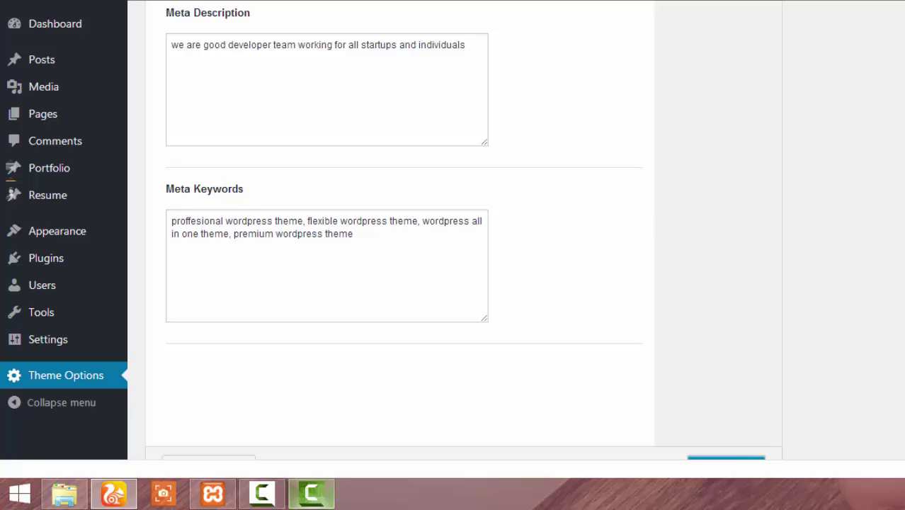
pyautogui.scroll(-1, 453, 234)
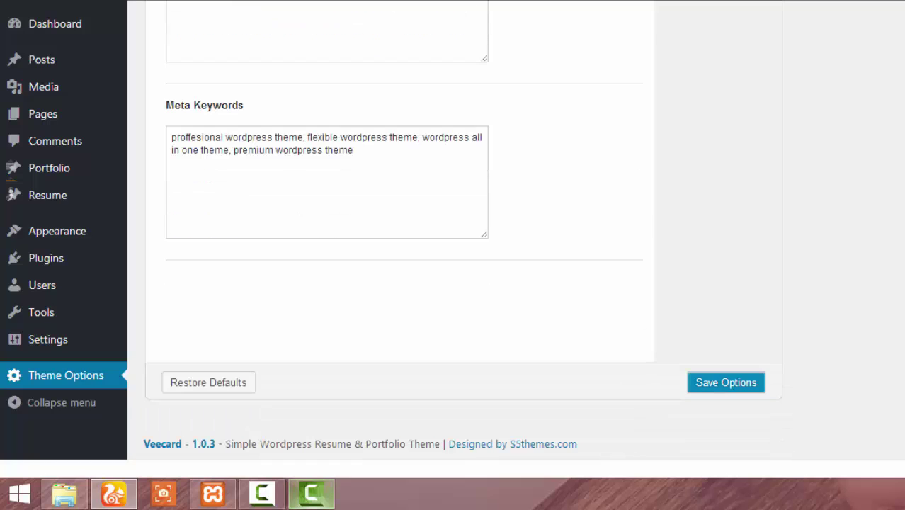
pyautogui.click(725, 382)
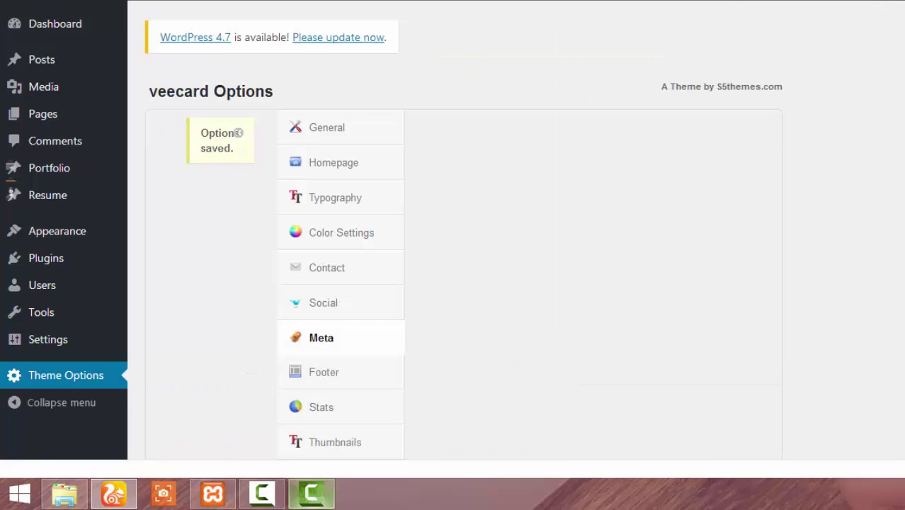
pyautogui.scroll(-3, 453, 283)
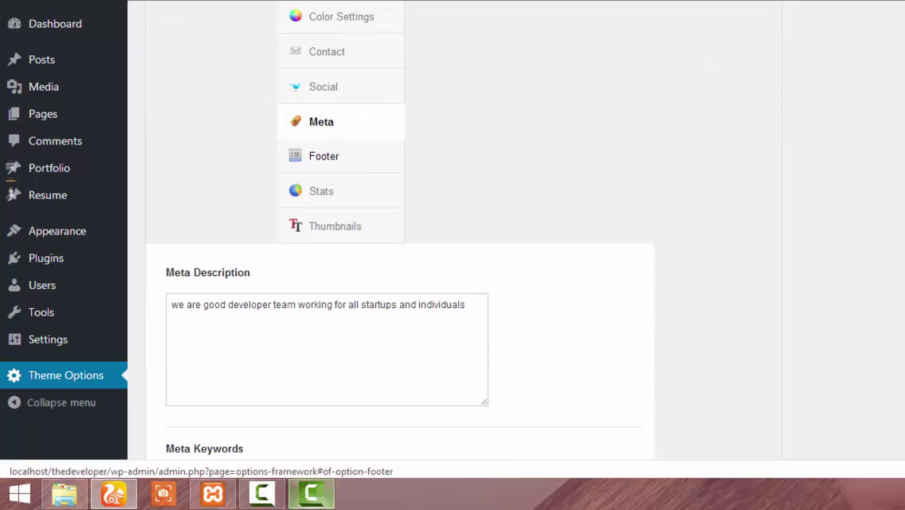
# Review the veecard Footer settings section.
pyautogui.click(323, 156)
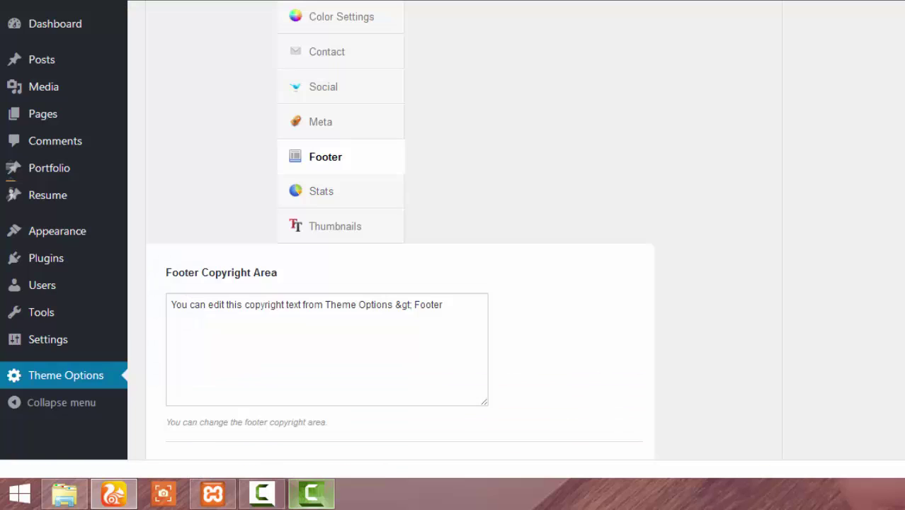
pyautogui.scroll(-3, 400, 255)
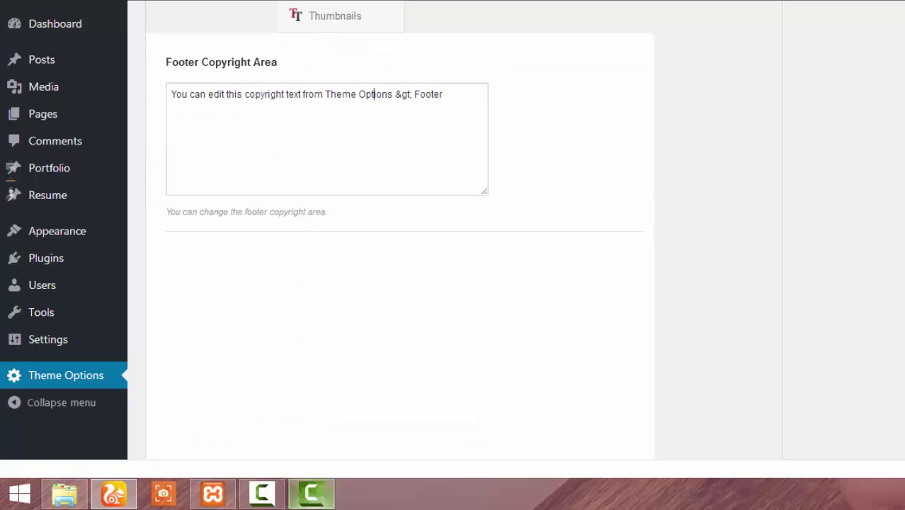
pyautogui.scroll(3, 400, 255)
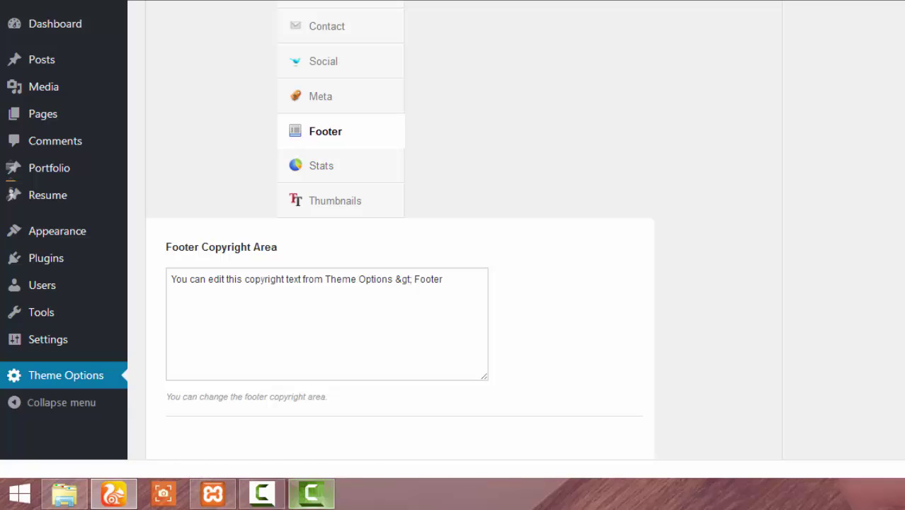
# Look over the Stats and Thumbnails sections, then save the theme options again.
pyautogui.click(321, 165)
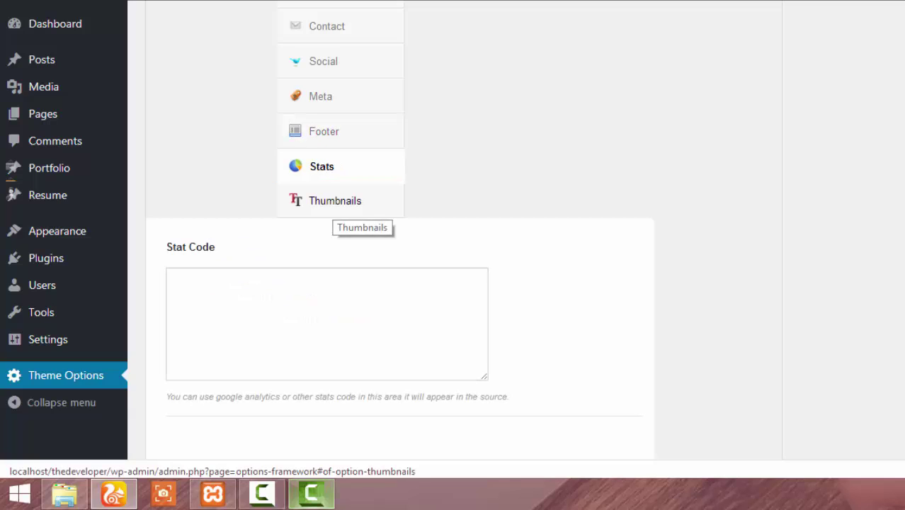
pyautogui.click(335, 201)
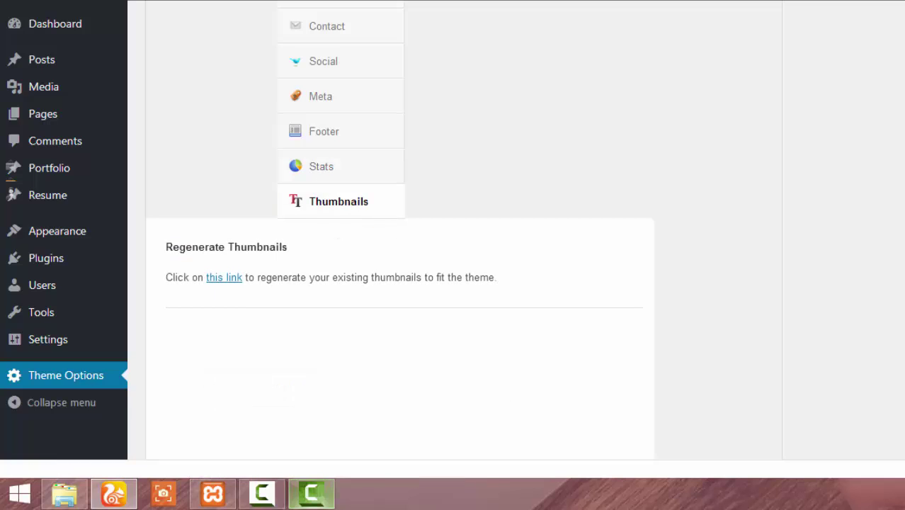
pyautogui.scroll(-4, 400, 233)
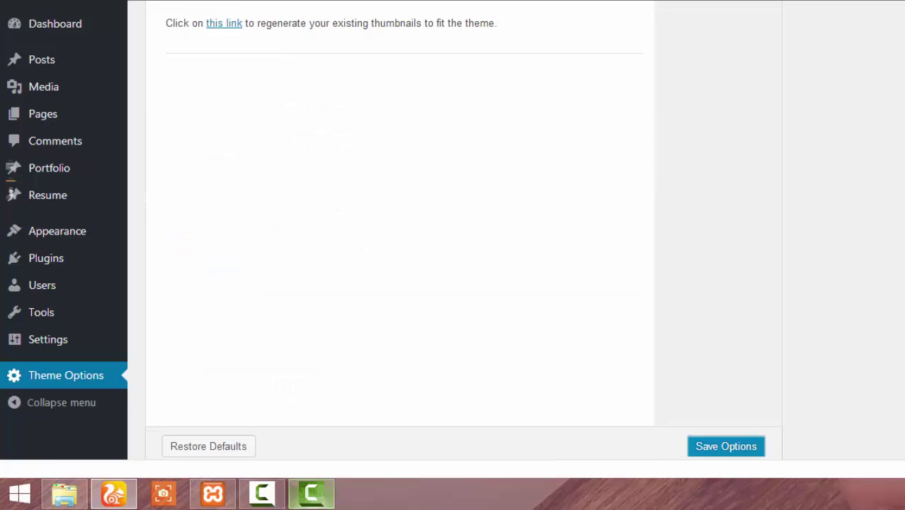
pyautogui.scroll(-1, 399, 234)
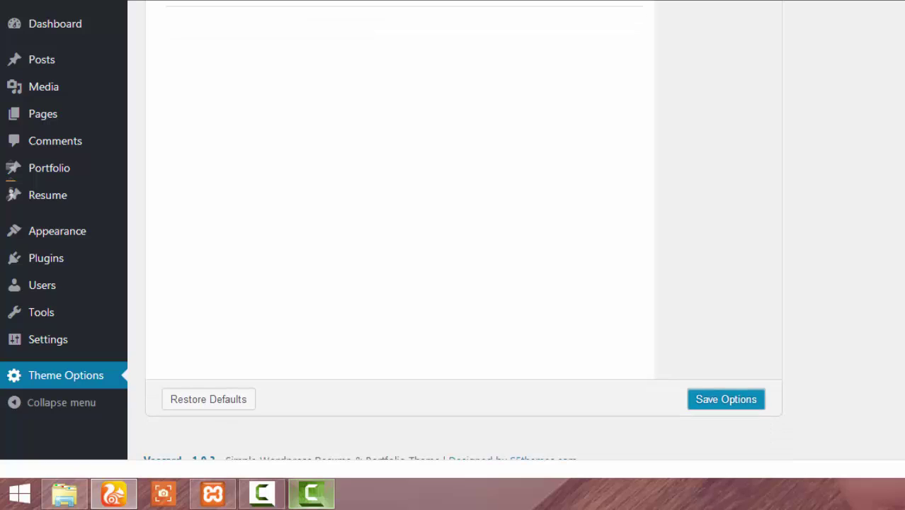
pyautogui.click(725, 399)
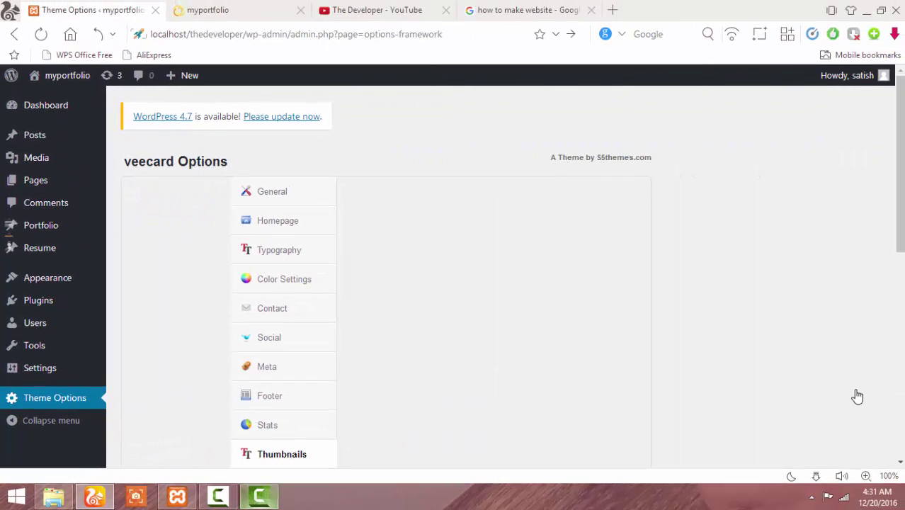
# Reload the myportfolio homepage and scroll to check the contact details and social icons.
pyautogui.hotkey('ctrl', 'Tab')
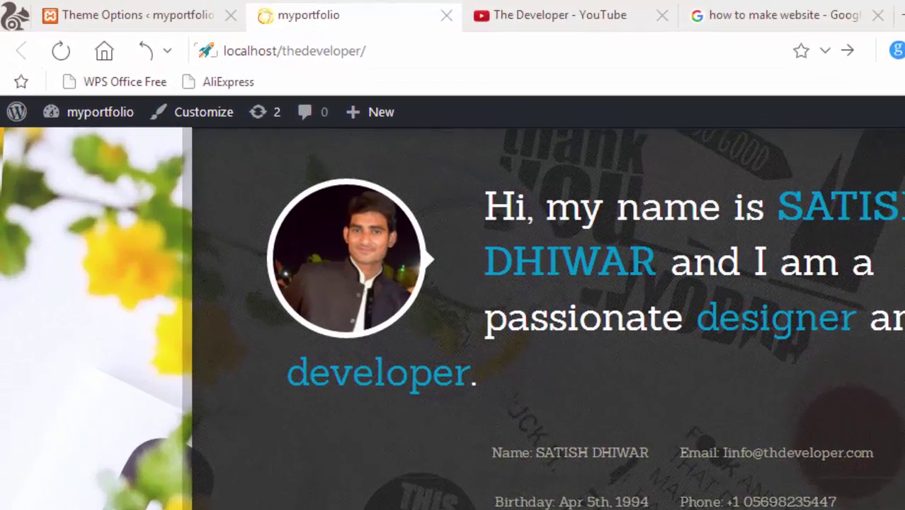
pyautogui.press('F5')
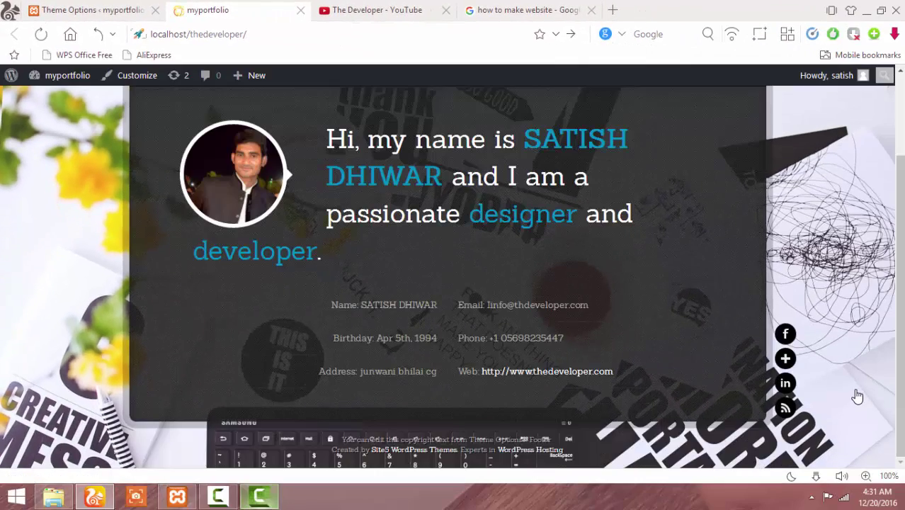
pyautogui.scroll(3, 857, 396)
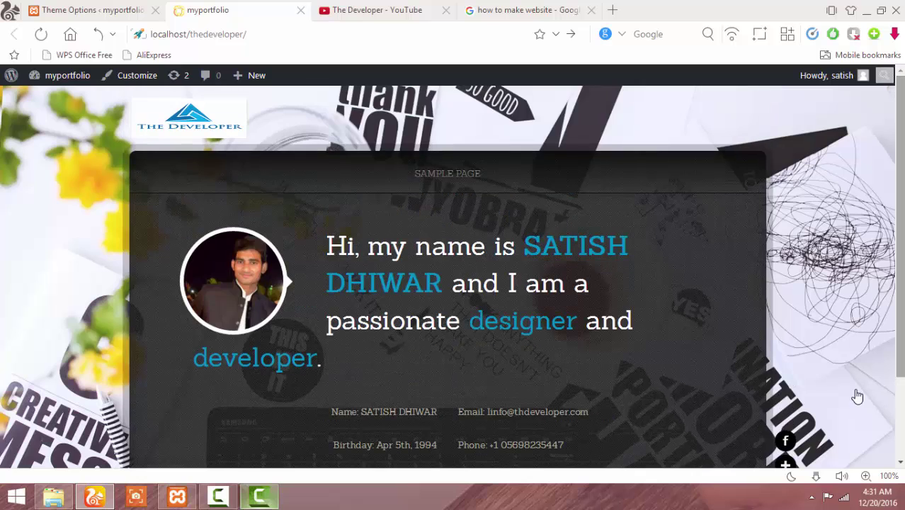
pyautogui.scroll(-1, 856, 395)
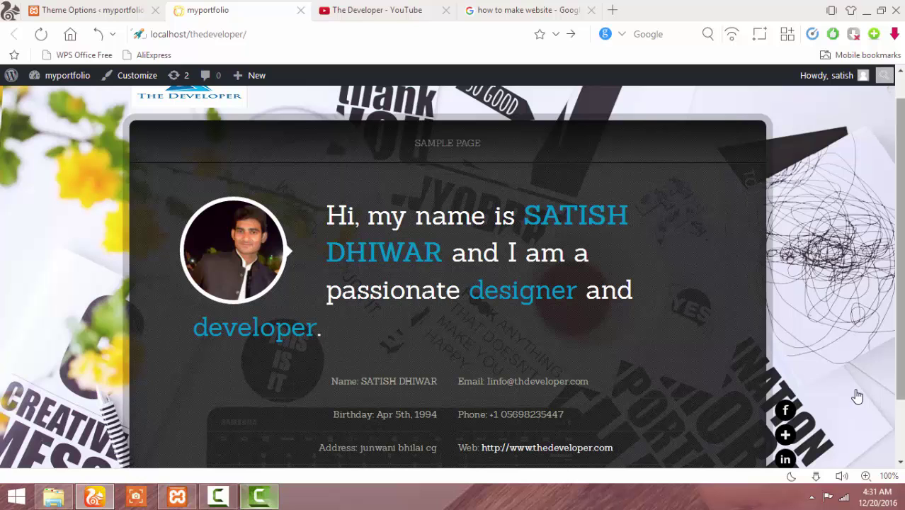
pyautogui.scroll(1, 857, 396)
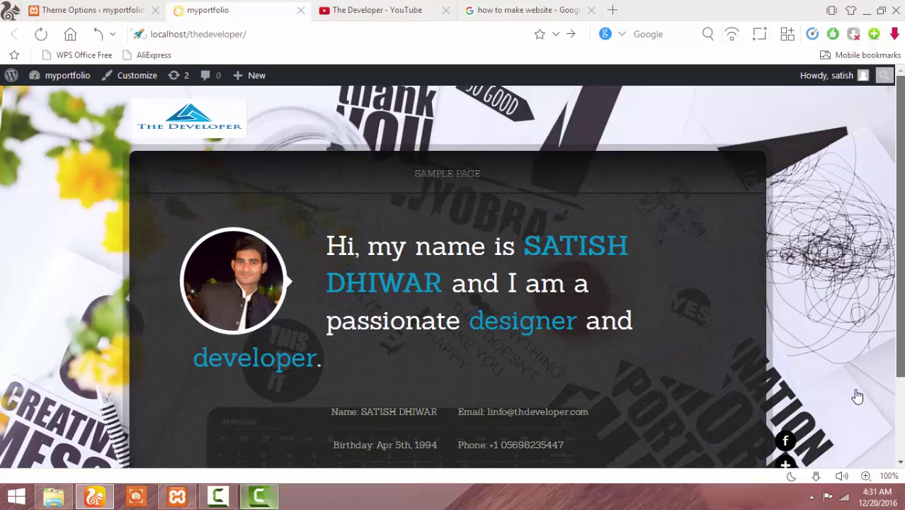
pyautogui.scroll(-1, 856, 396)
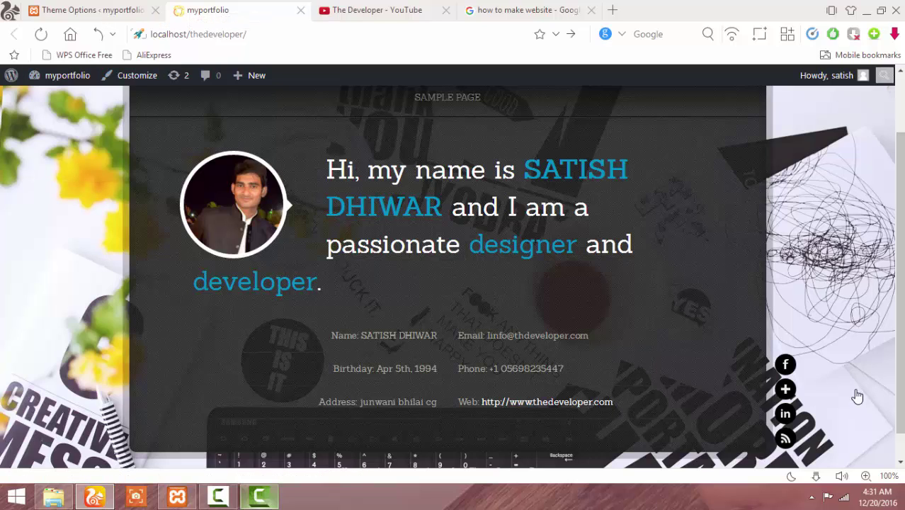
pyautogui.scroll(2, 857, 396)
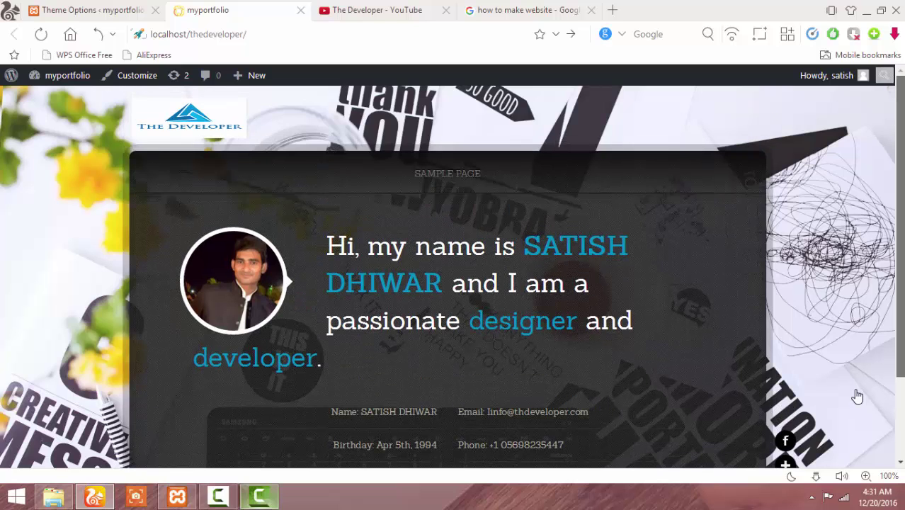
pyautogui.scroll(-3, 857, 396)
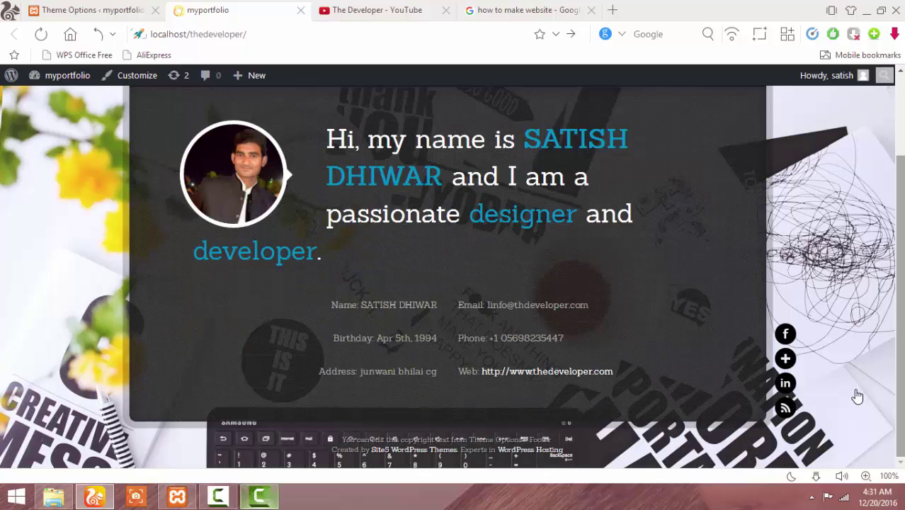
# Switch to 'The Developer - YouTube' channel tab.
pyautogui.hotkey('ctrl', 'Tab')
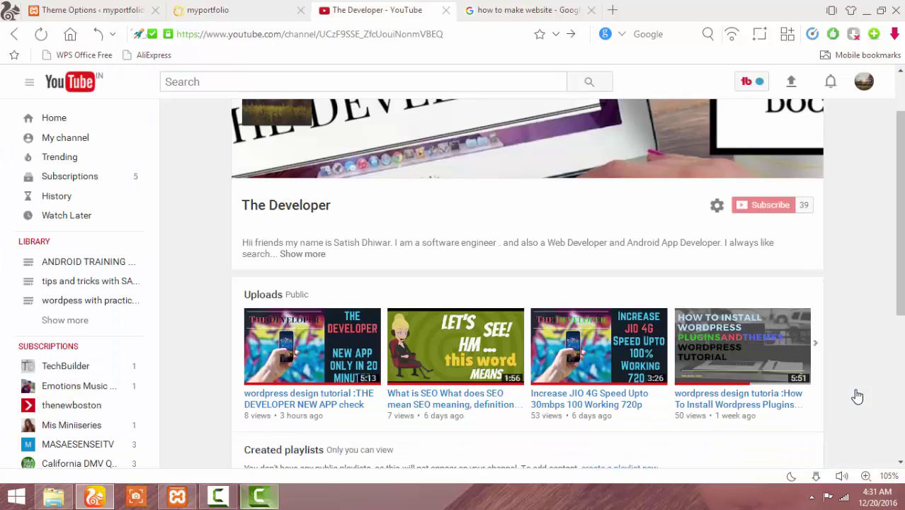